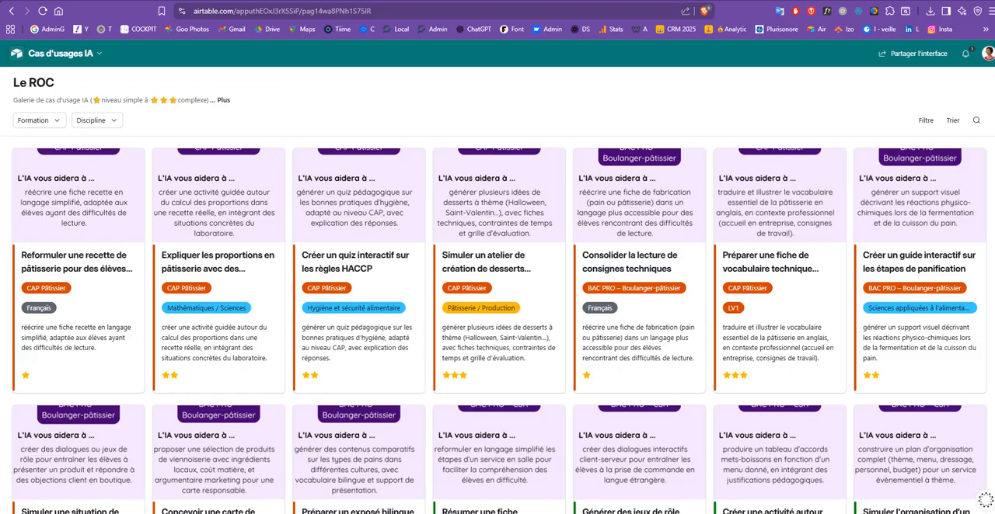
Filter the use-case gallery by the CAP Pâtissier formation.
click(40, 121)
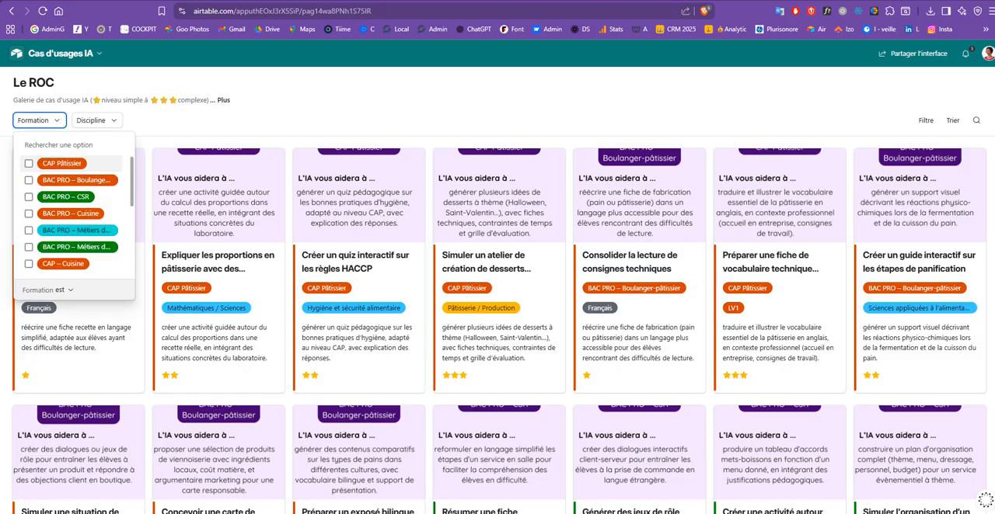
click(29, 164)
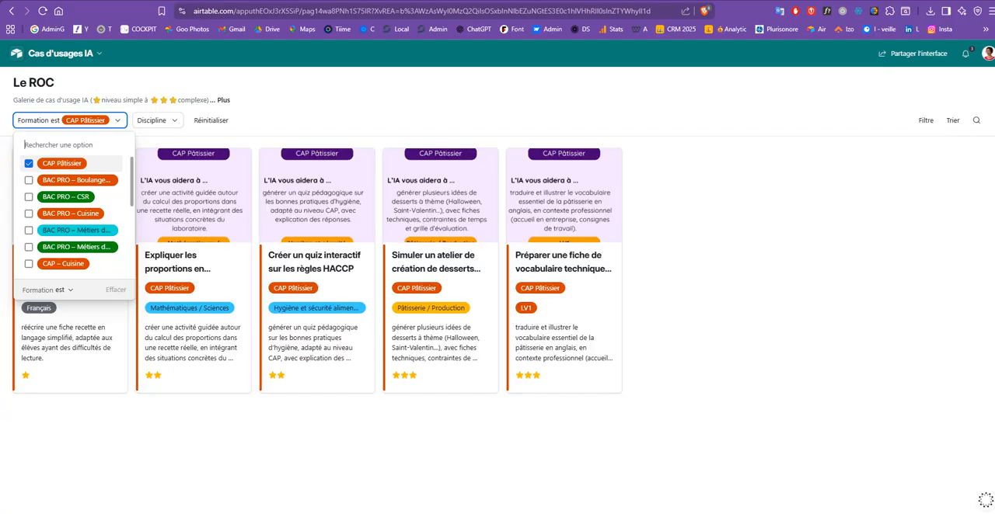
key(Escape)
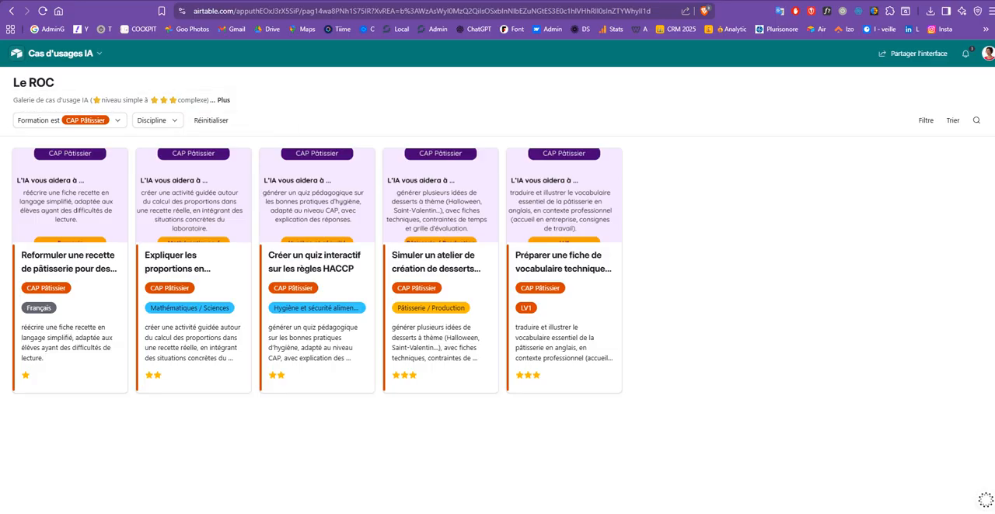
Clear the CAP Pâtissier formation filter and browse the full gallery of use-case cards.
click(116, 121)
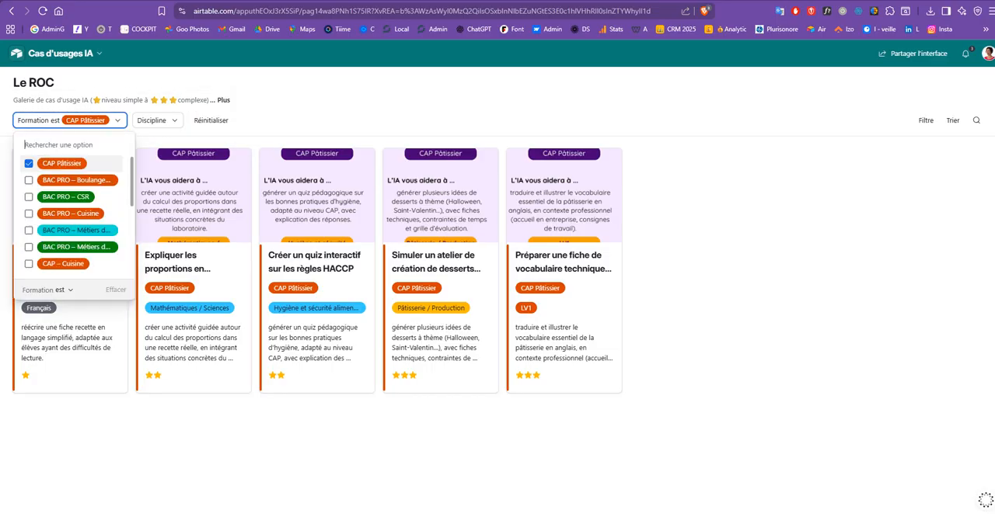
click(29, 163)
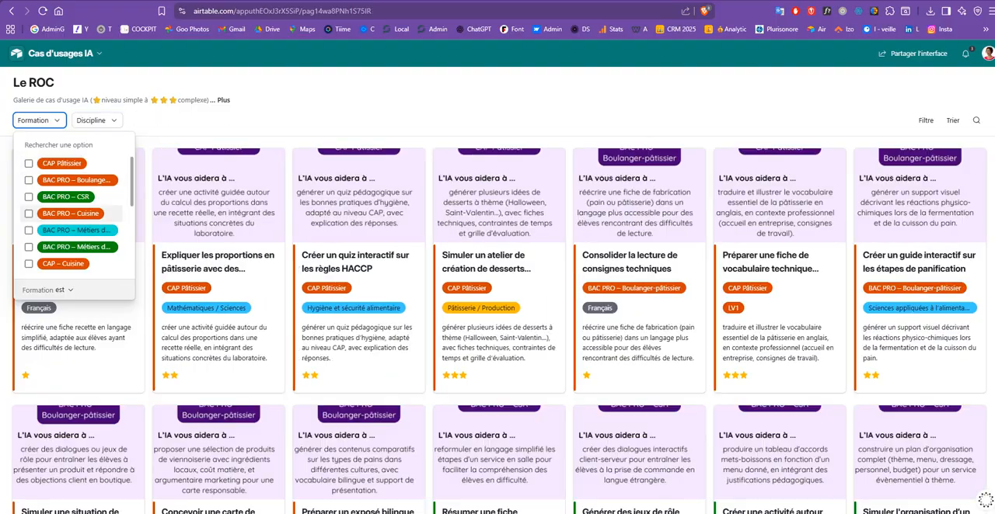
scroll(984, 500, down, 10)
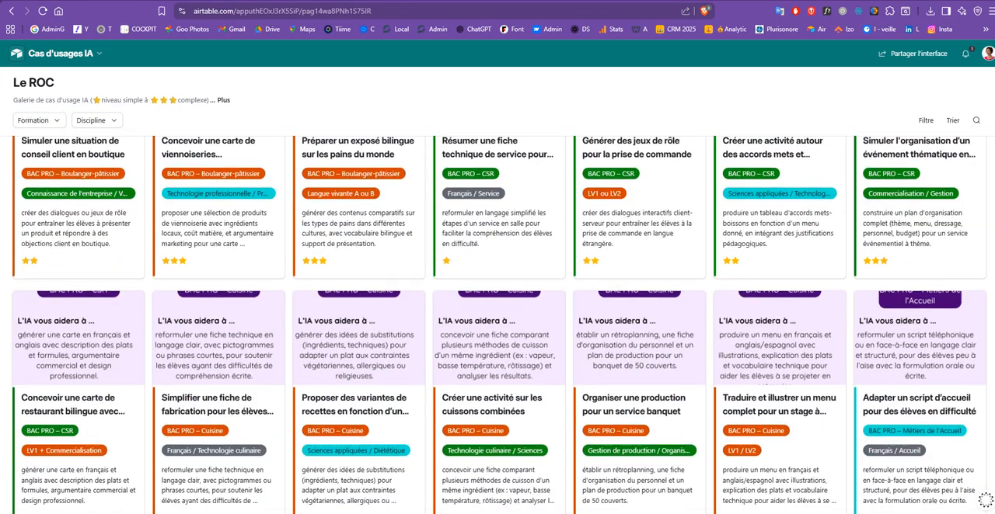
scroll(985, 500, down, 15)
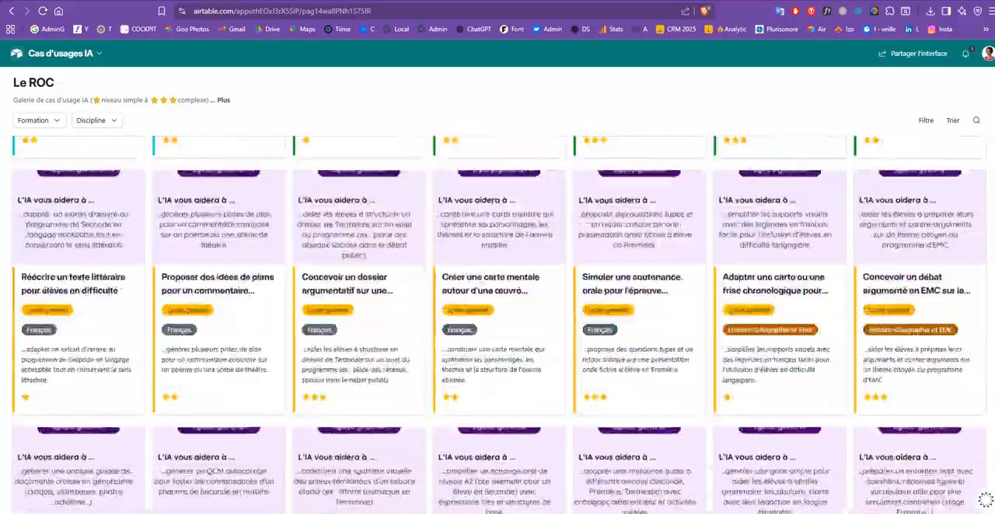
scroll(985, 500, down, 5)
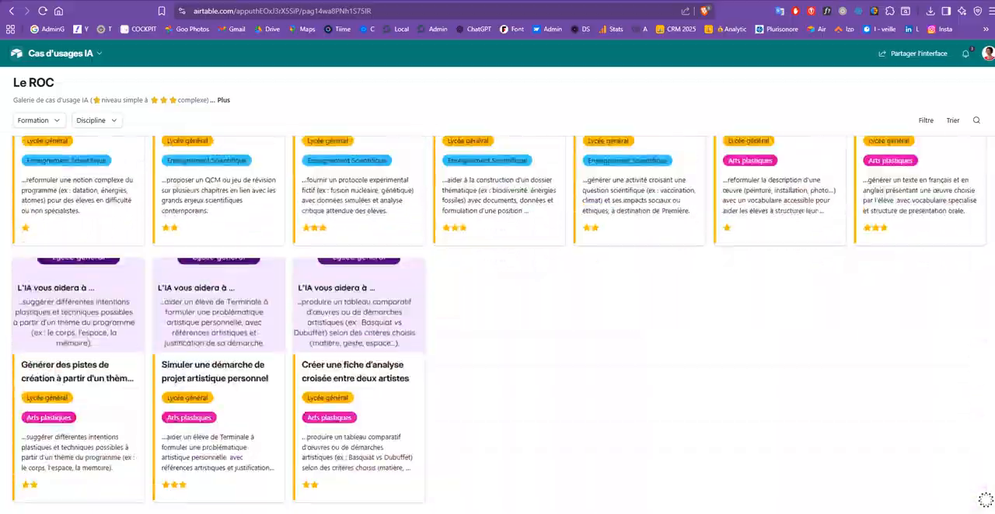
scroll(984, 500, down, 10)
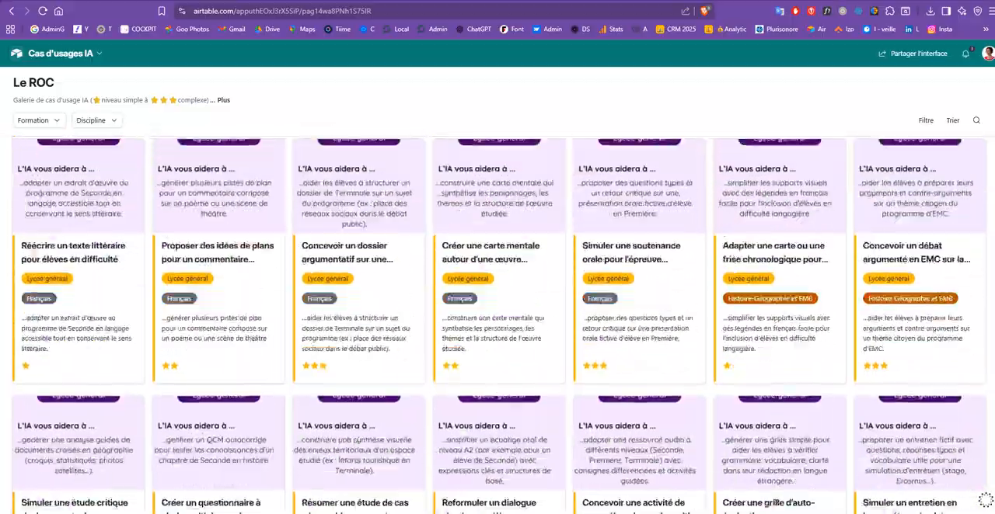
scroll(984, 500, down, 10)
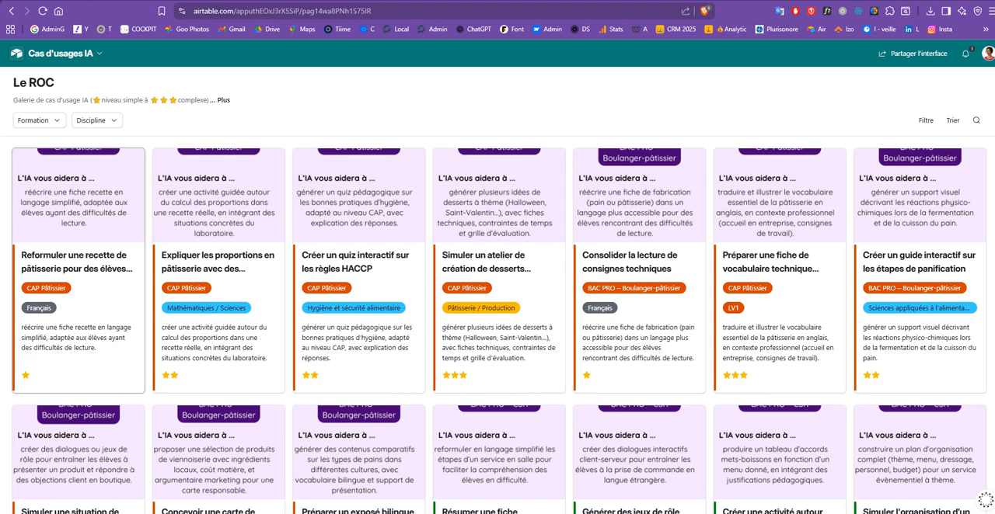
View the enlarged card image for reformulating a pastry recipe for struggling pupils, and return to the gallery.
click(78, 196)
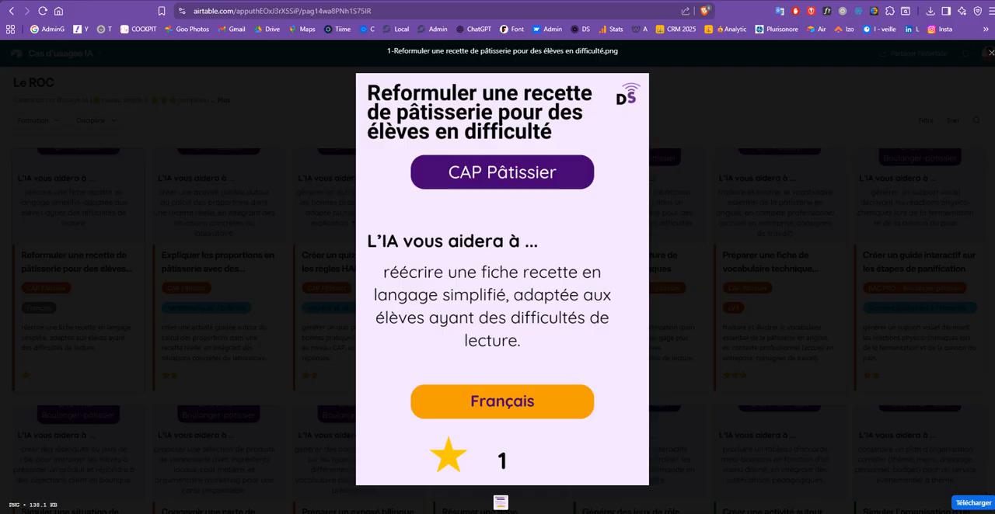
key(Escape)
scroll(497, 325, down, 5)
scroll(497, 325, up, 5)
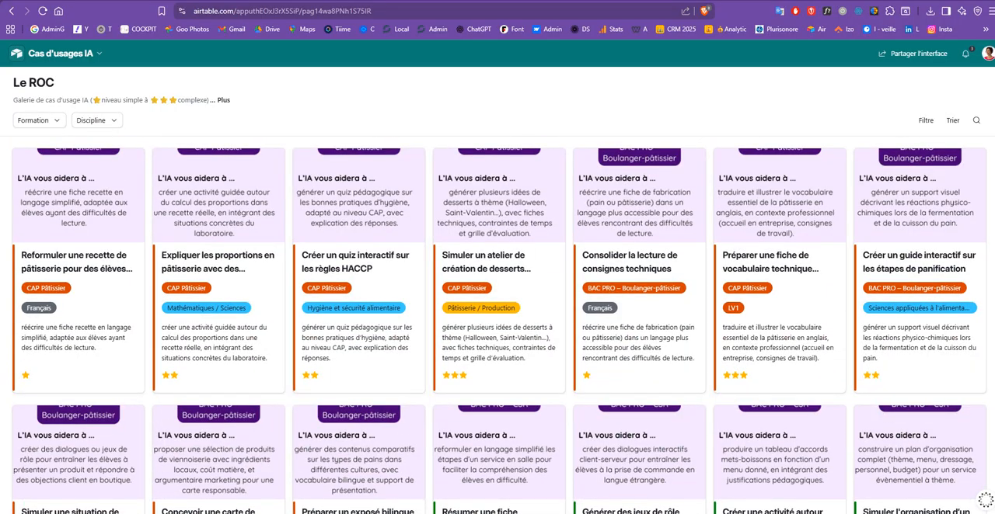
Switch to the Ingénieur pédagogique ChatGPT conversation and review its analyses of the RNCP référentiels, disciplines and skill blocks.
mouse_move(538, 513)
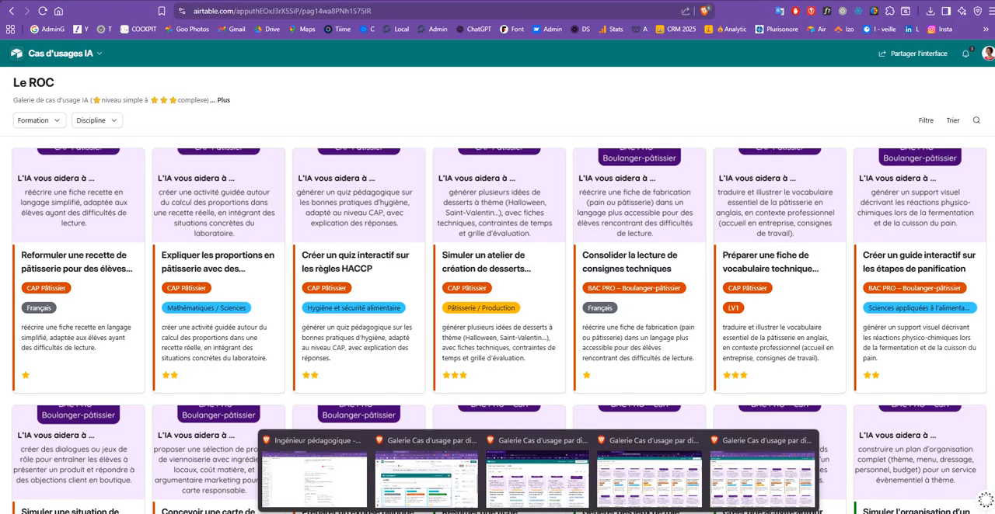
click(314, 476)
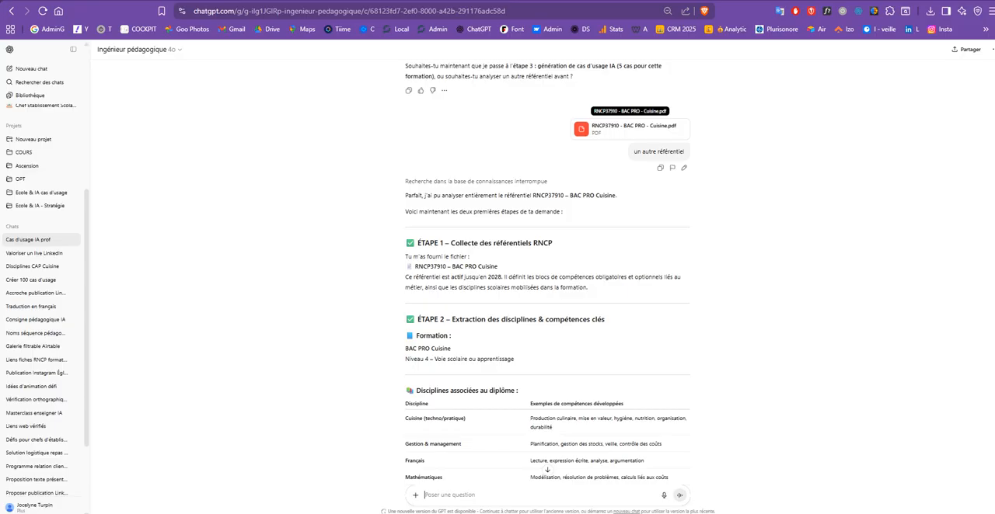
scroll(614, 129, down, 2)
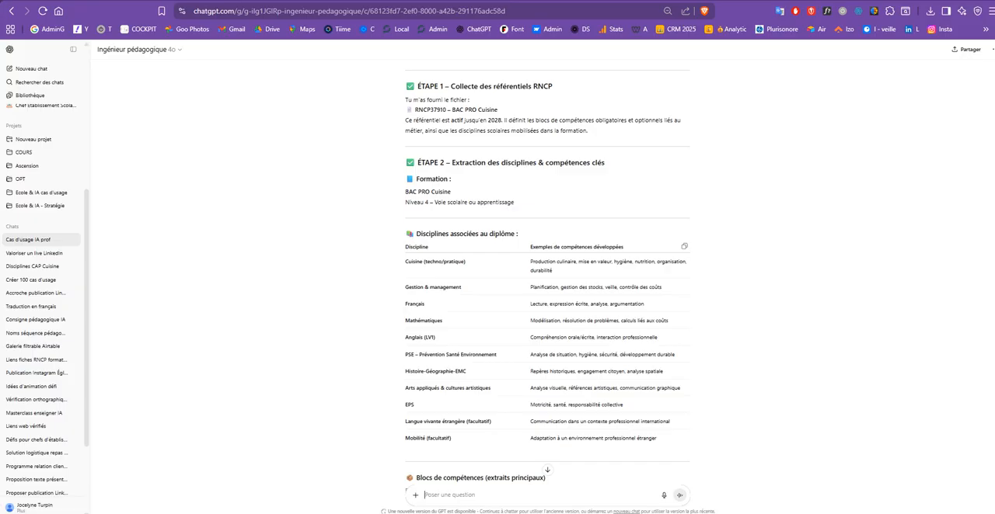
scroll(547, 272, down, 3)
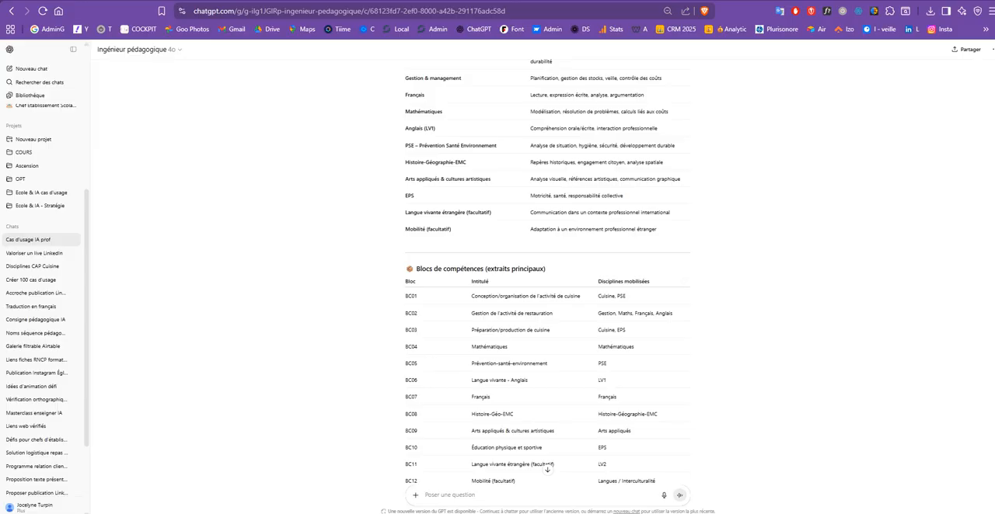
scroll(547, 272, down, 4)
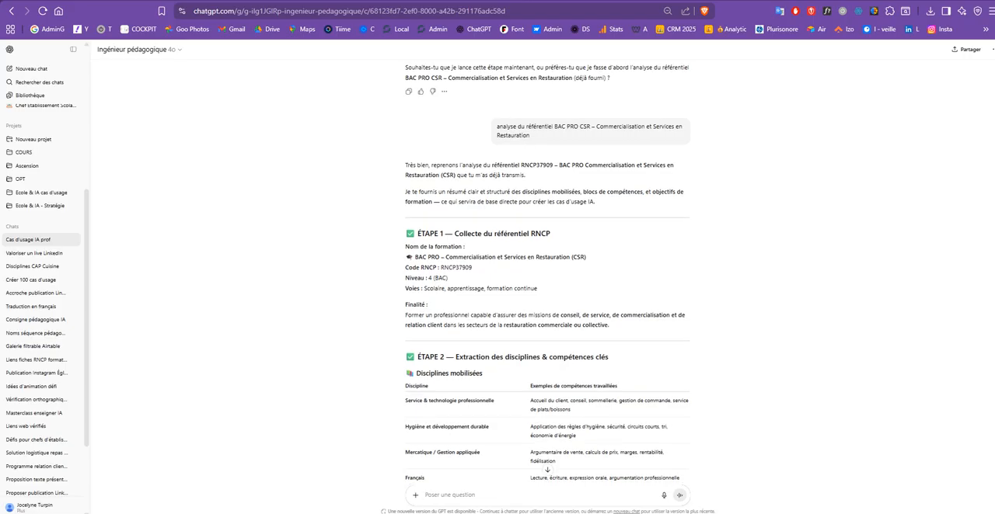
scroll(547, 272, up, 5)
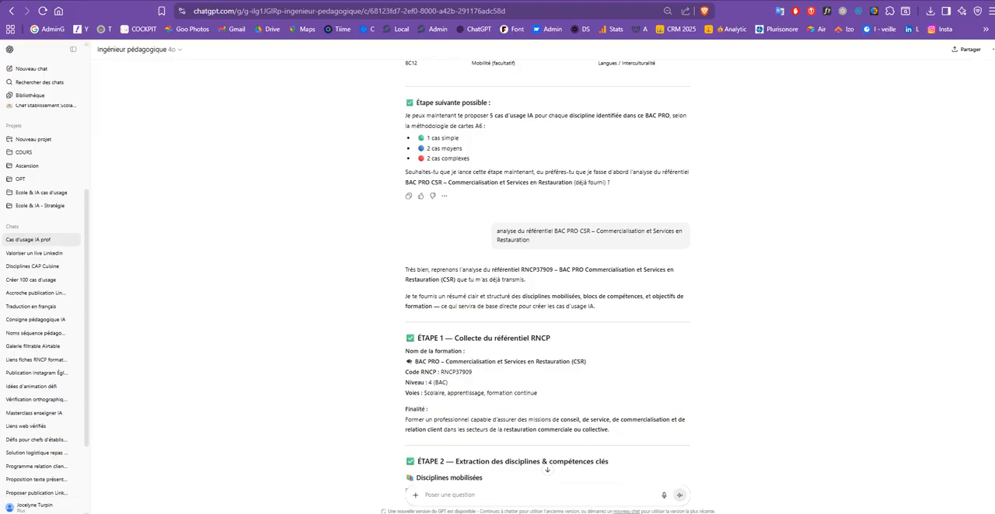
scroll(547, 272, down, 20)
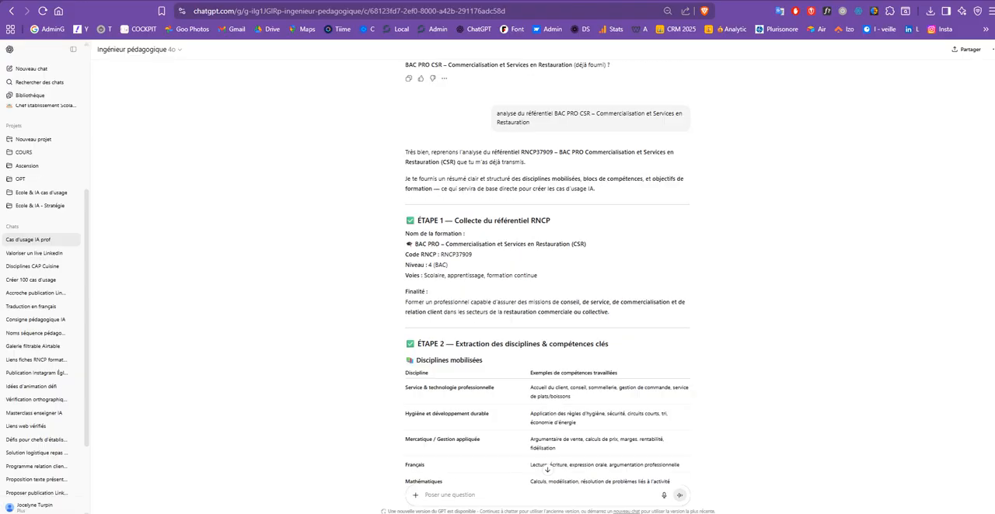
scroll(547, 272, down, 9)
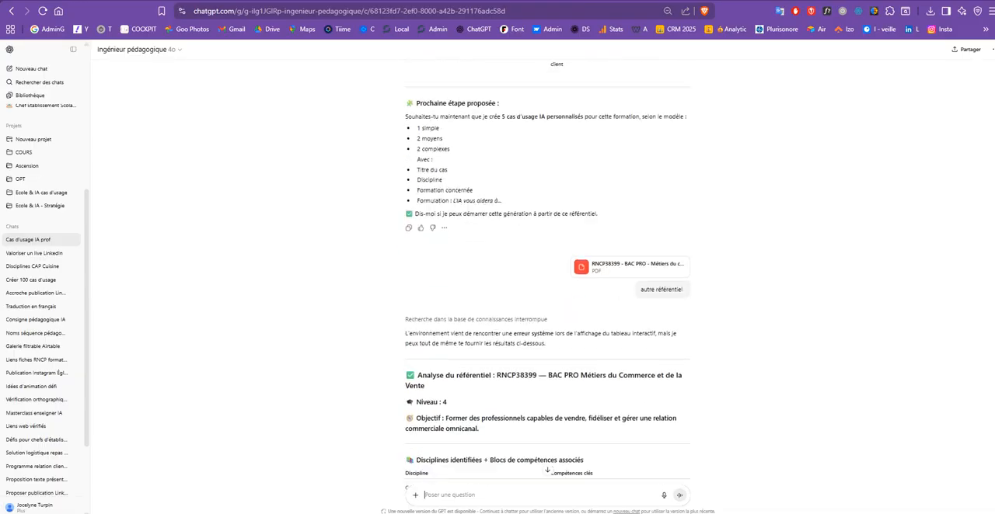
scroll(547, 272, up, 3)
scroll(547, 272, up, 12)
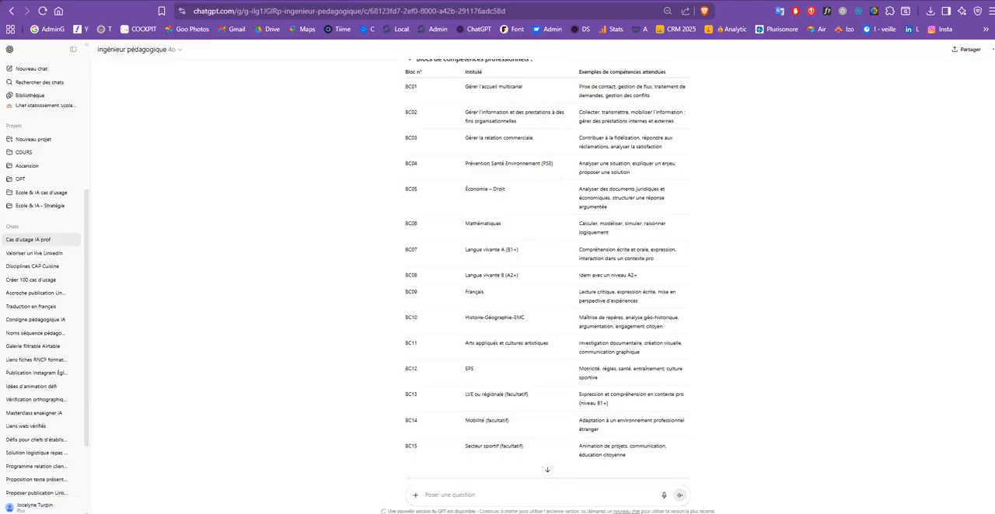
Switch to the Cas d'usages IA Airtable grid and select the Nom Cas d'usage column.
key(ctrl+Tab)
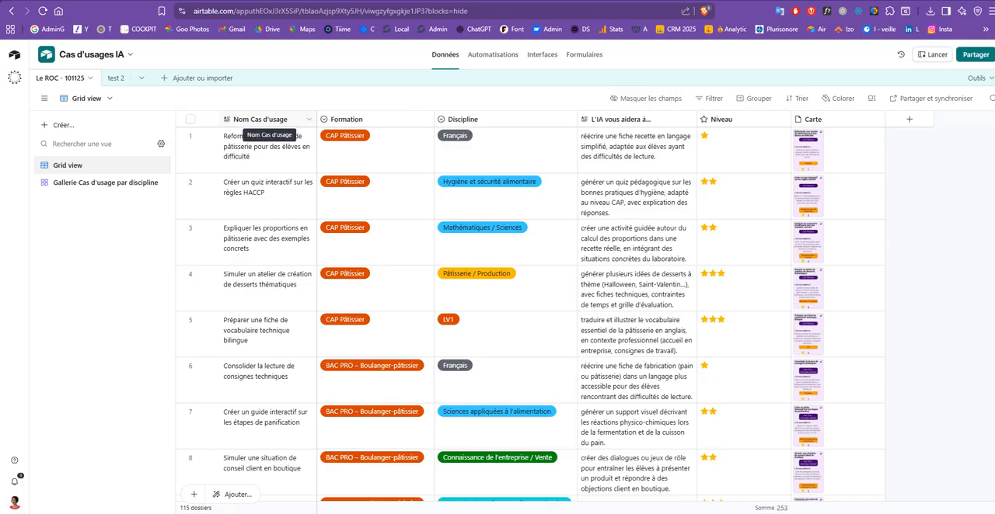
click(261, 119)
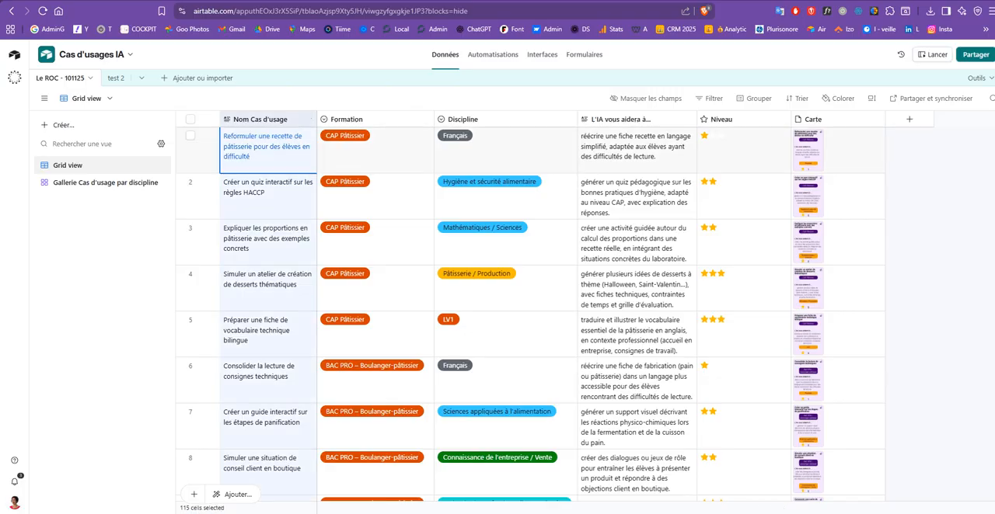
Return to the ChatGPT conversation and find the Lycée général use-case table for Arts plastiques.
key(ctrl+Tab)
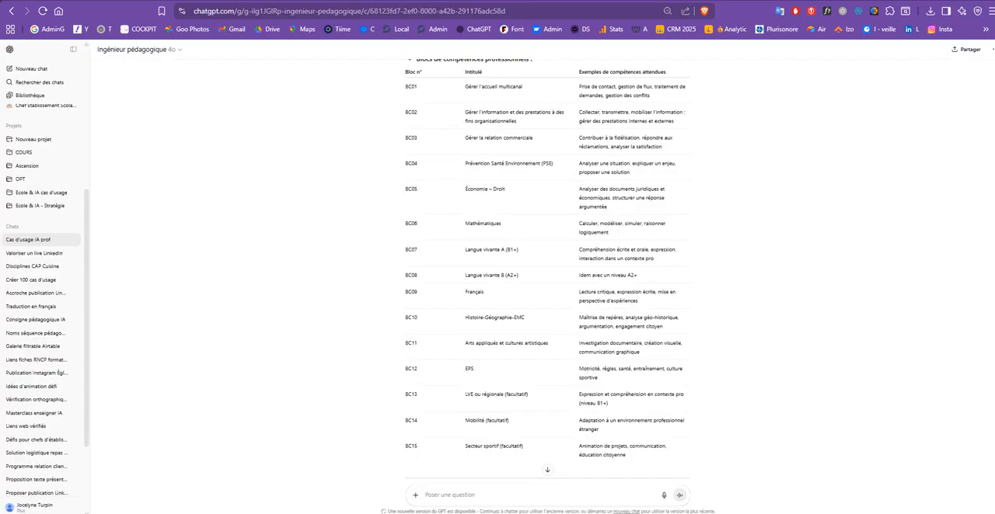
scroll(547, 268, down, 20)
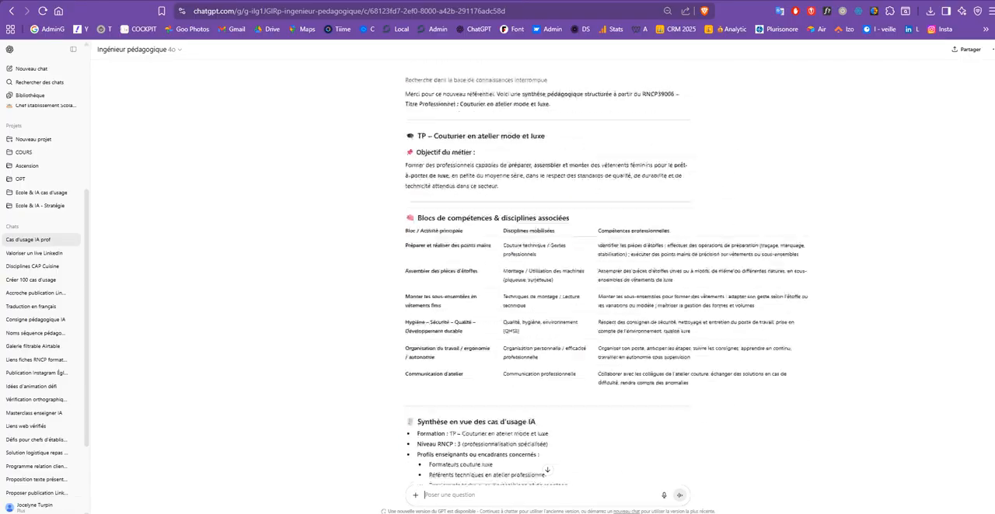
scroll(547, 268, down, 20)
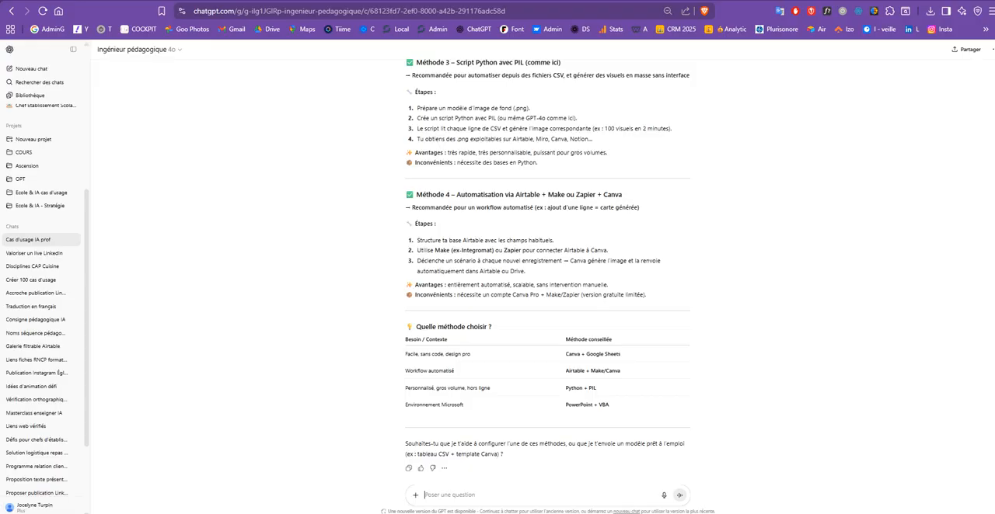
scroll(547, 268, up, 20)
scroll(547, 268, up, 4)
scroll(548, 268, down, 2)
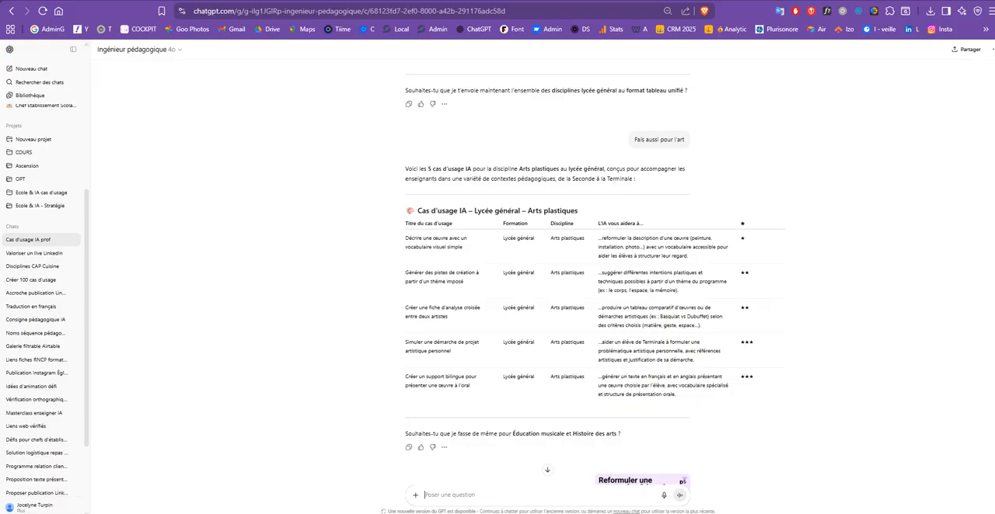
Examine the Arts plastiques table's heading, use-case titles, formation, discipline, AI help descriptions and star levels.
drag(417, 211, 461, 211)
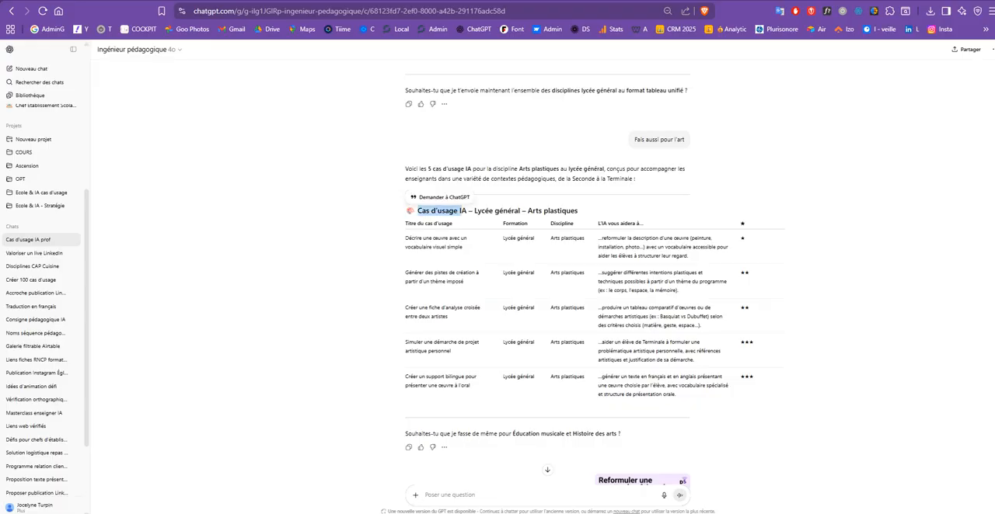
drag(528, 211, 578, 211)
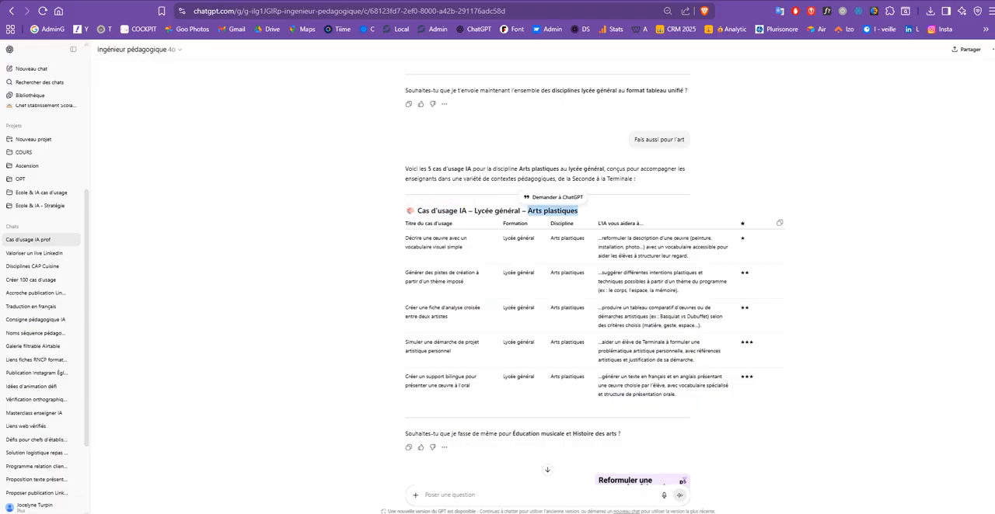
drag(472, 210, 525, 210)
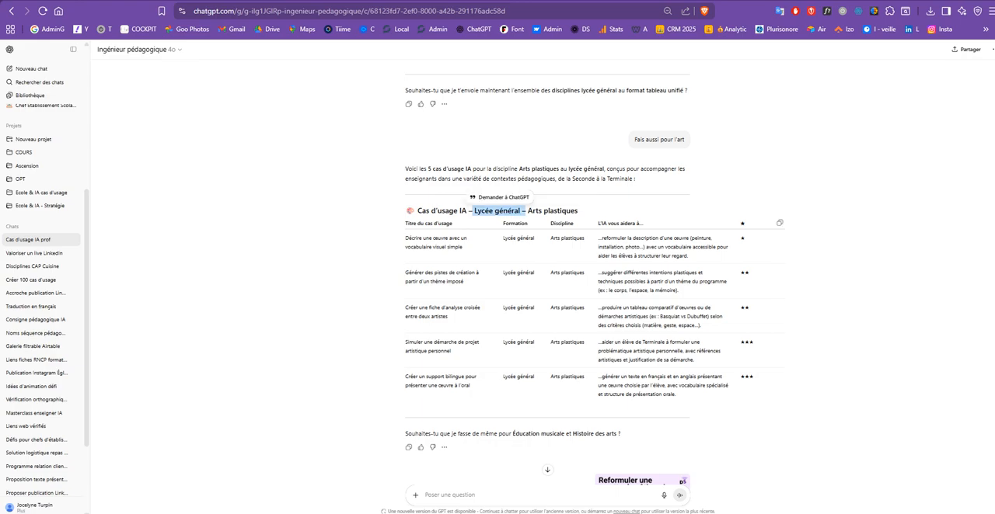
drag(405, 224, 450, 247)
click(459, 248)
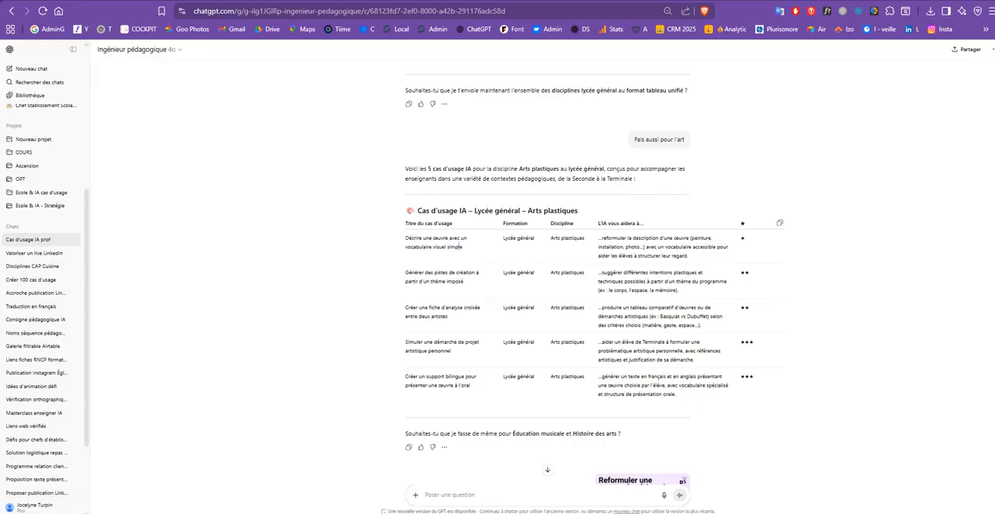
drag(503, 238, 688, 256)
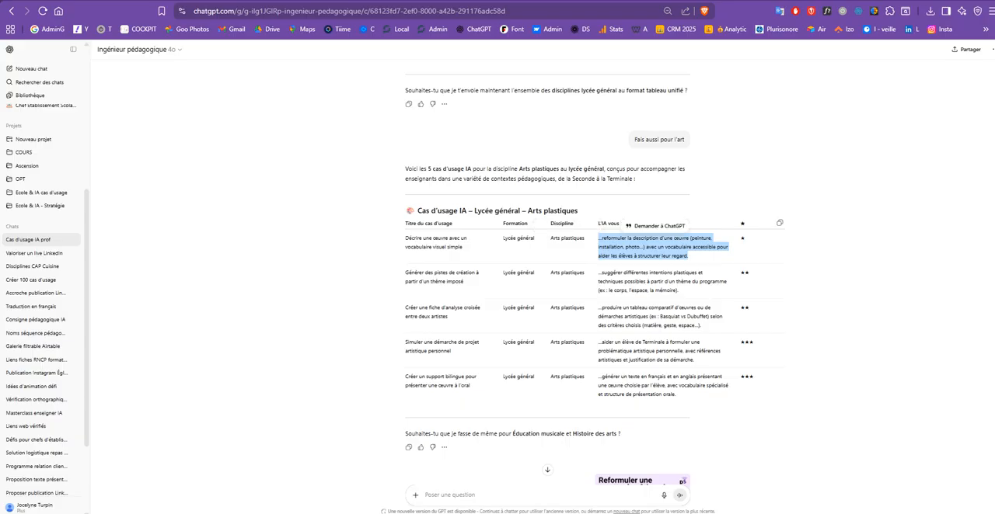
drag(739, 238, 745, 238)
drag(739, 273, 749, 273)
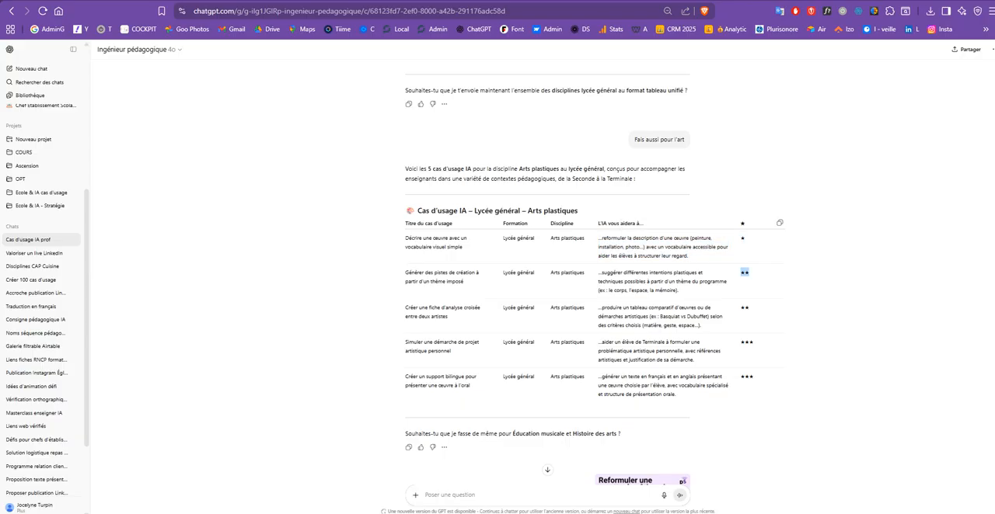
Review the Lycée général use-case tables for Enseignement Scientifique, Philosophie and Éducation Physique et Sportive in the ChatGPT conversation.
scroll(547, 277, up, 5)
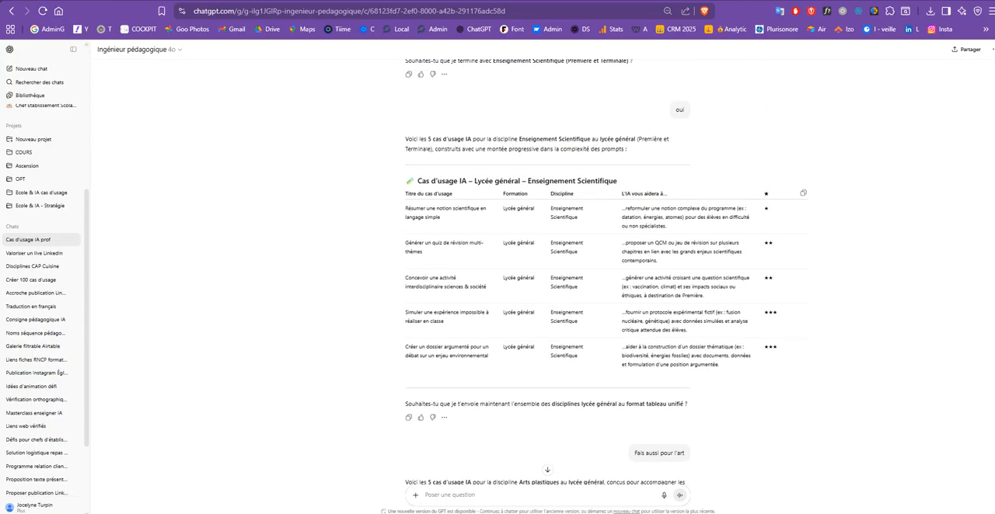
scroll(595, 272, up, 5)
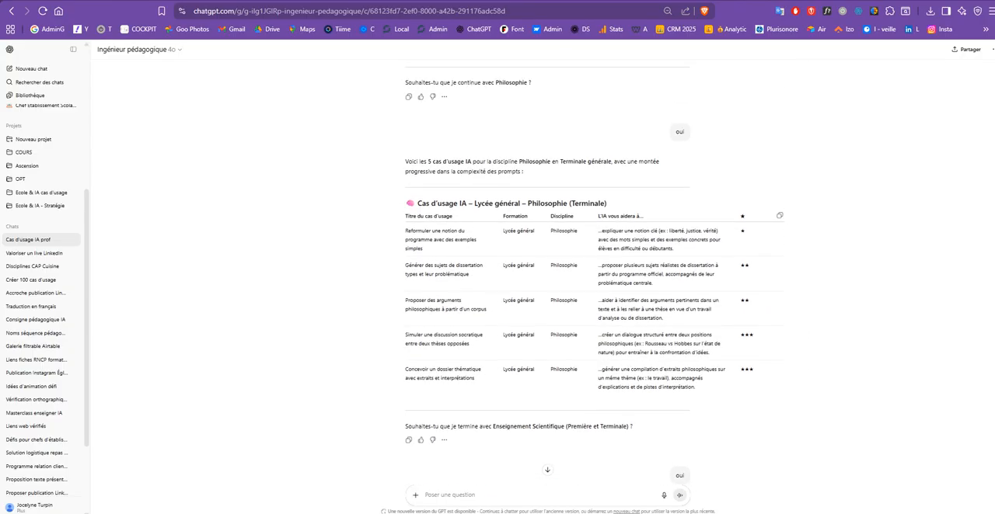
scroll(547, 272, up, 4)
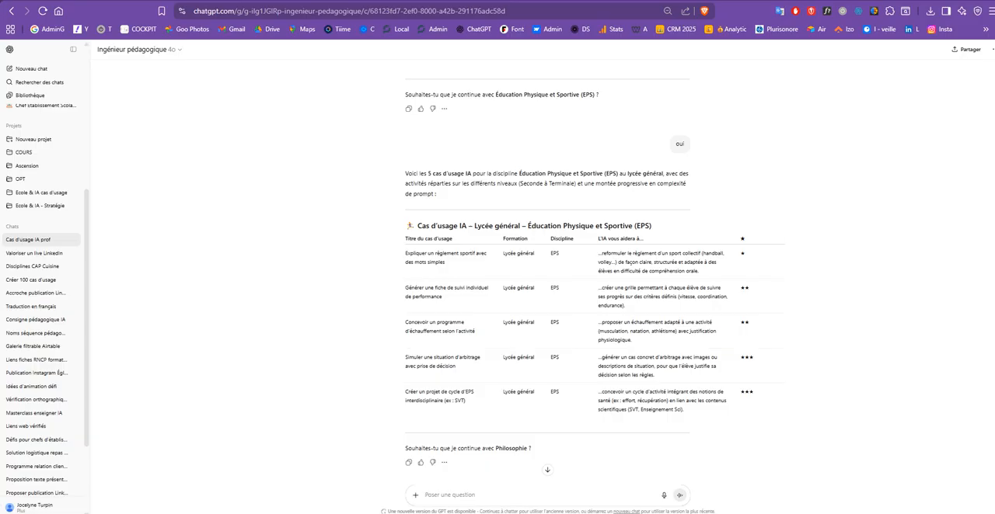
Switch to the Cas d'usages IA Airtable grid, inspect the Formation field's single-select options without saving, and look over the records.
key(ctrl+Tab)
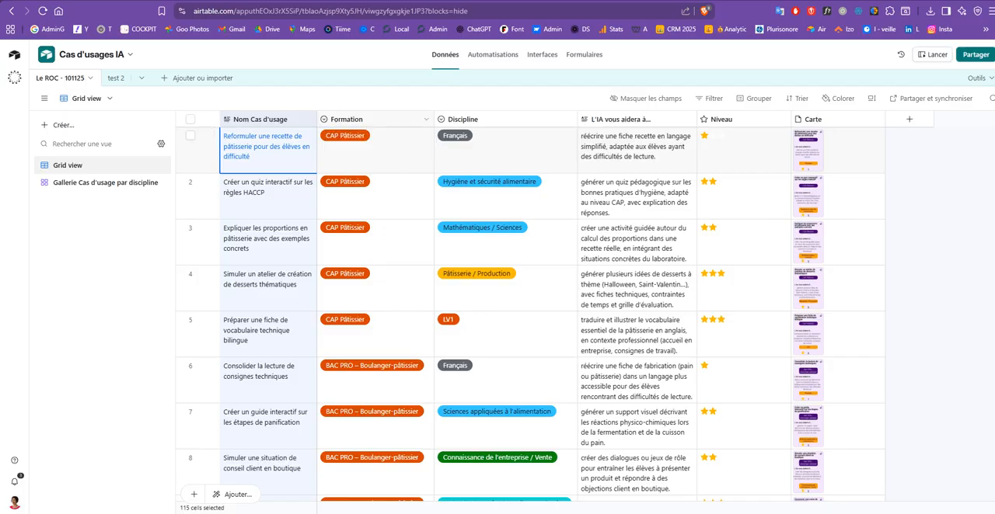
click(376, 144)
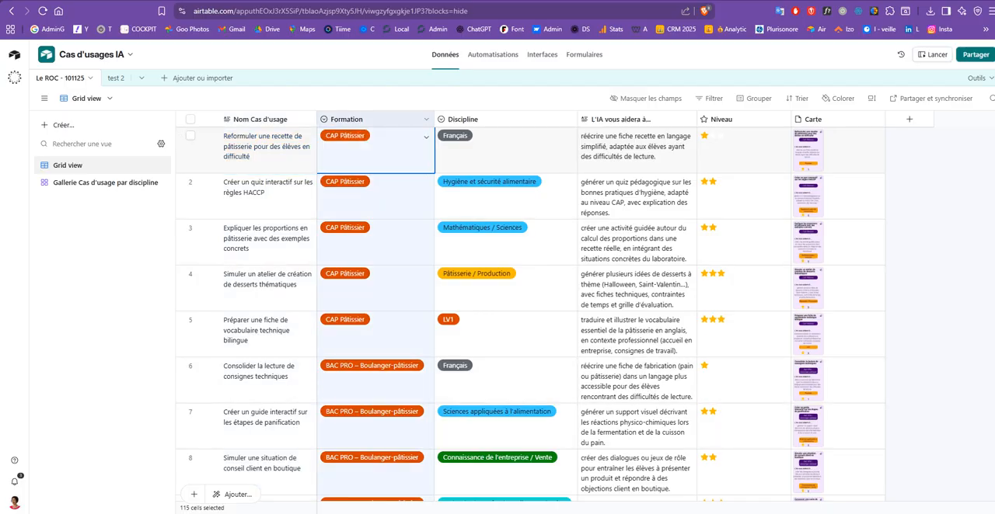
click(426, 119)
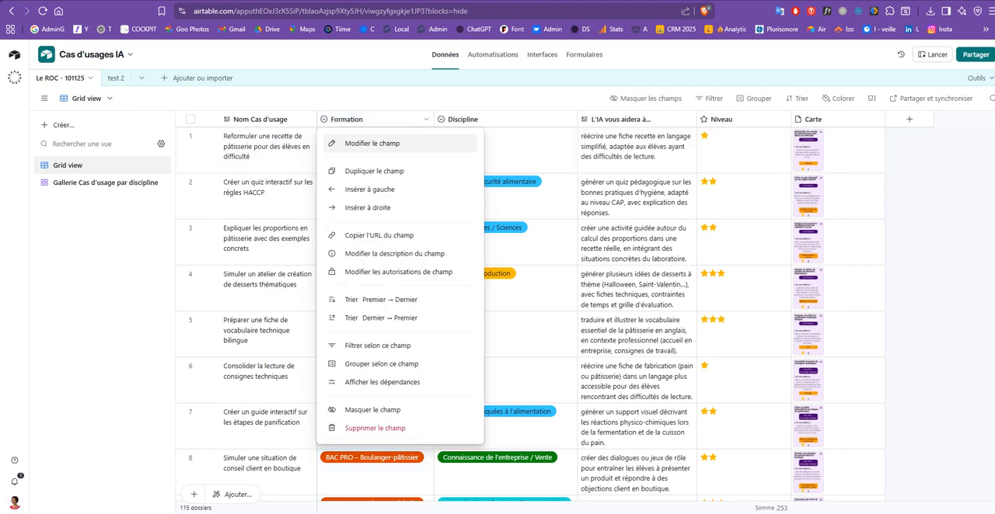
click(365, 142)
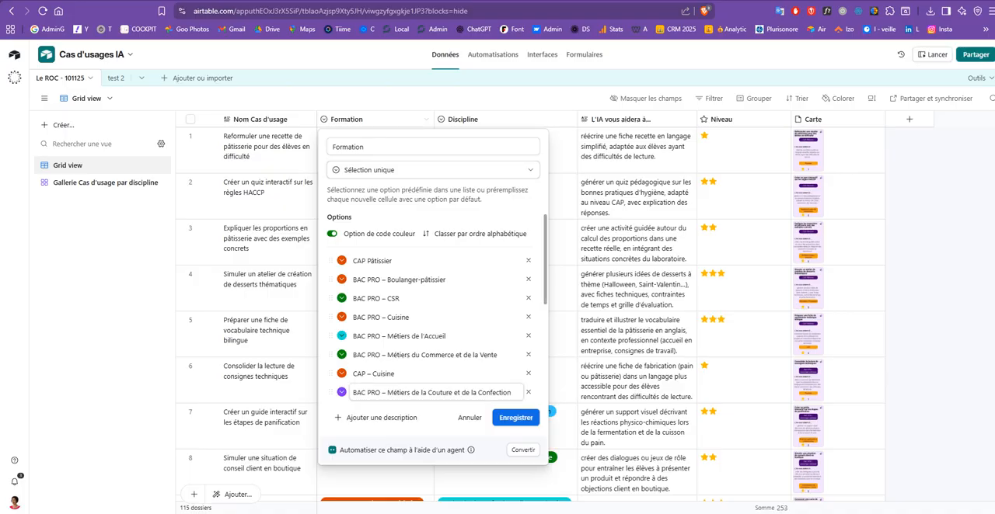
click(470, 418)
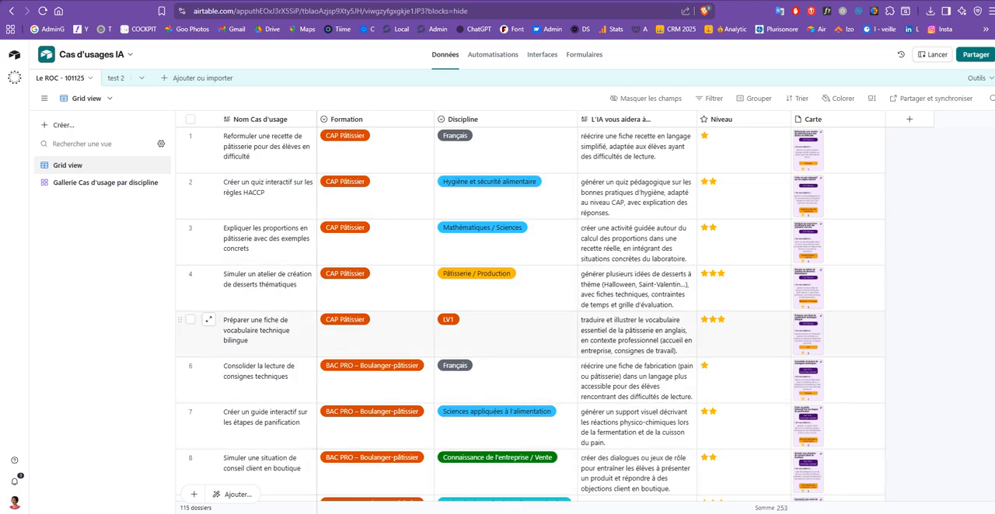
scroll(210, 320, down, 15)
scroll(530, 314, up, 12)
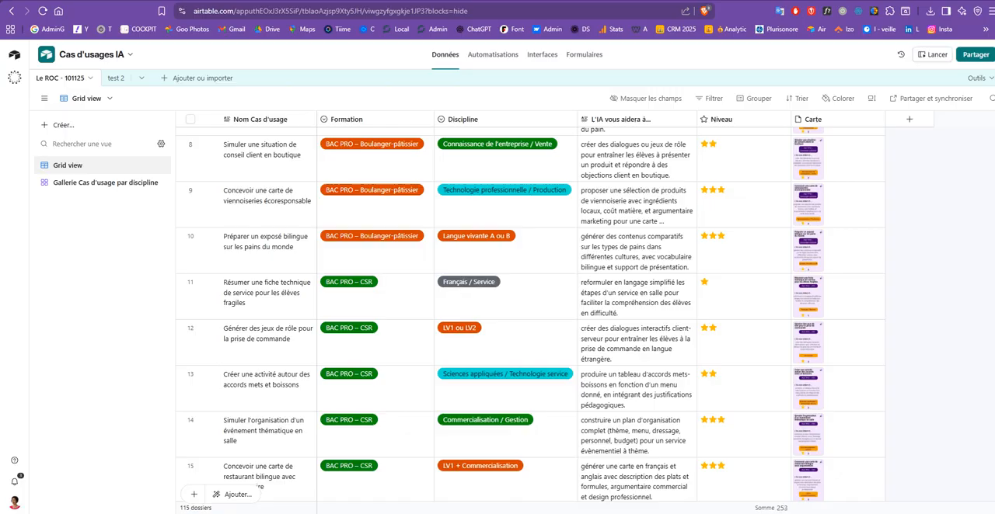
Switch to Canva and review the BULK_cas_usage card template, its bulk-create field associations and the Le ROC folder's designs.
drag(1, 509, 600, 106)
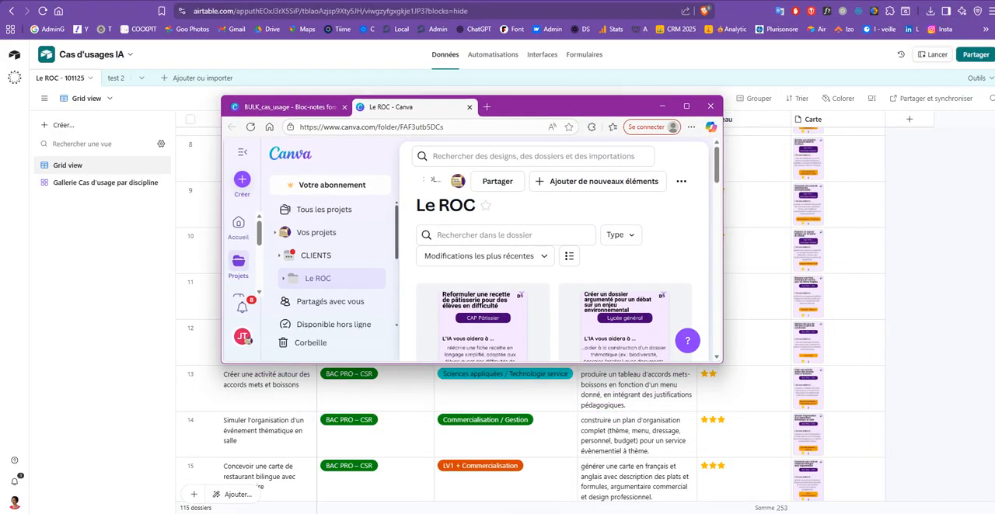
click(685, 105)
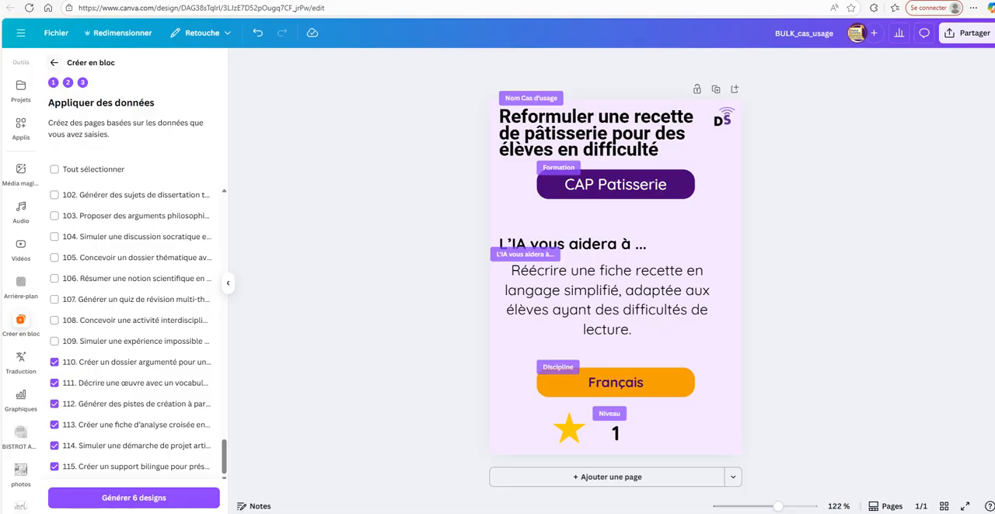
click(54, 62)
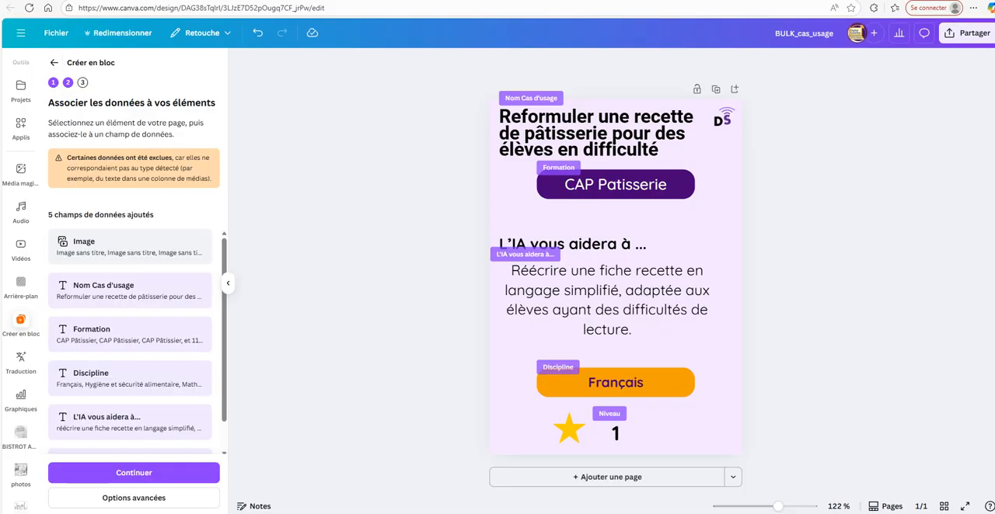
scroll(21, 117, up, 3)
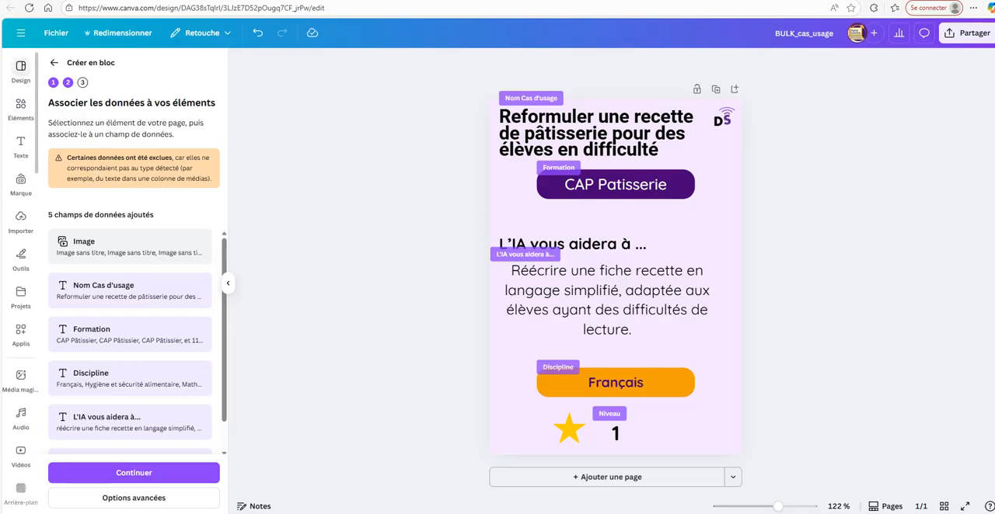
click(21, 70)
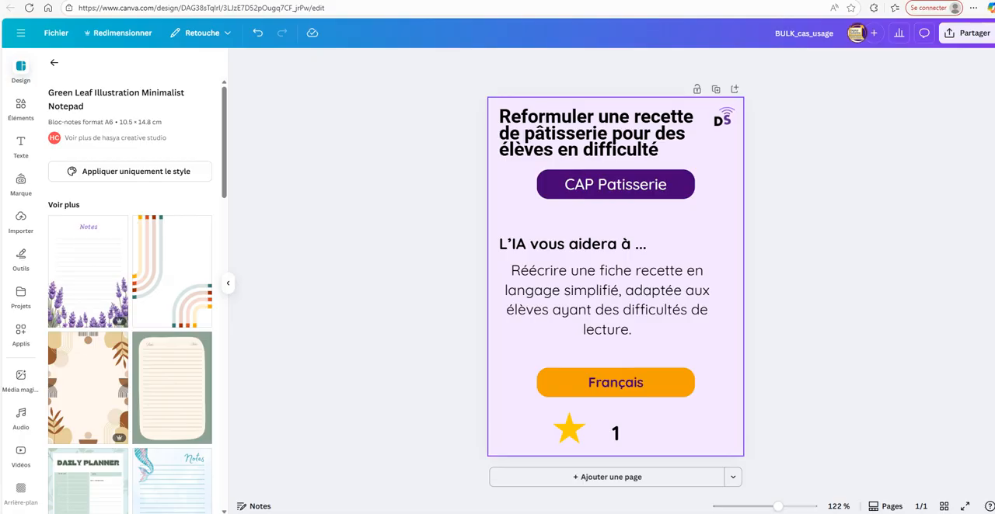
click(233, 1)
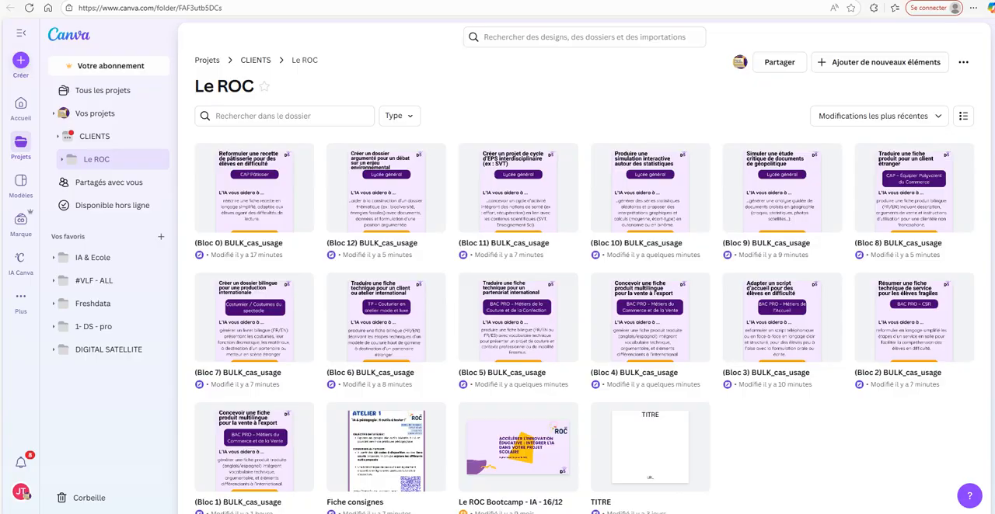
key(ctrl+Tab)
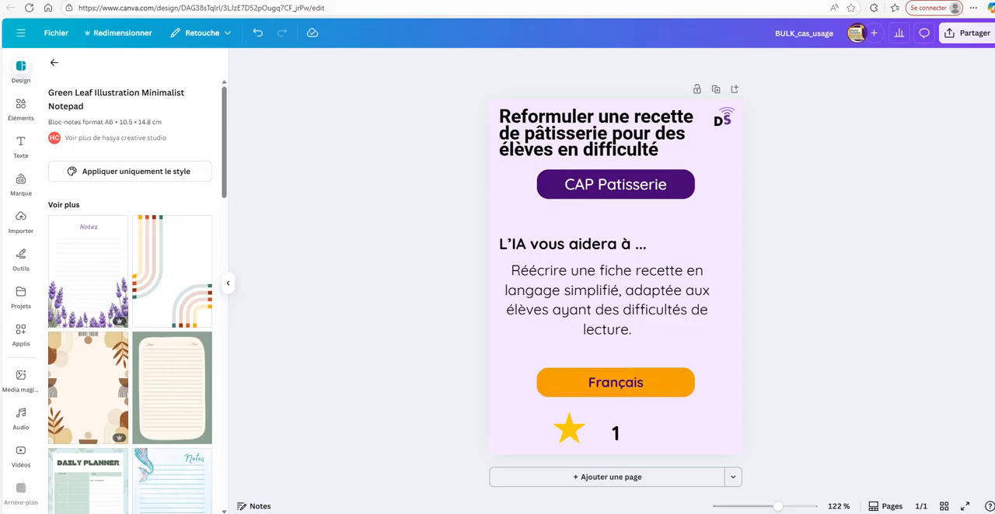
Find Canva through a web search in a new browser tab and open its home page.
key(ctrl+t)
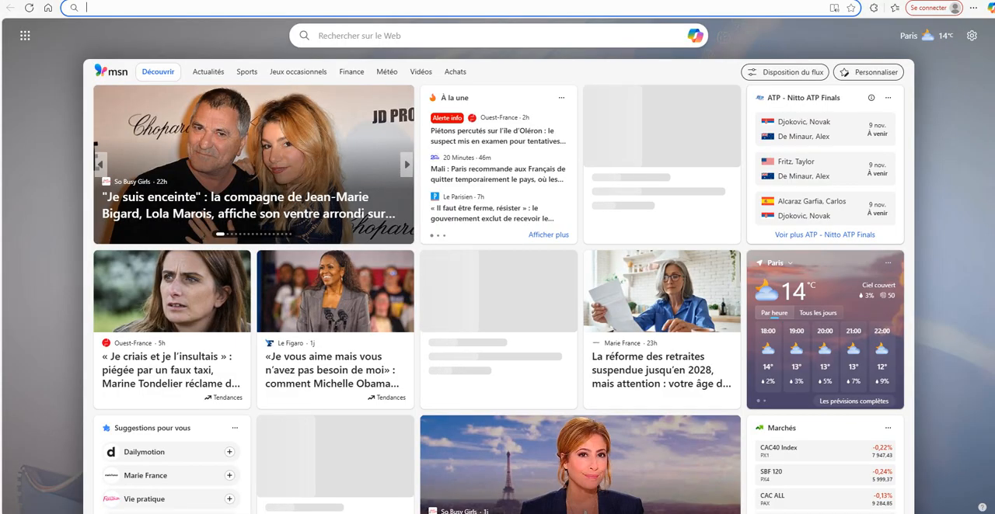
text(canvaz)
key(Return)
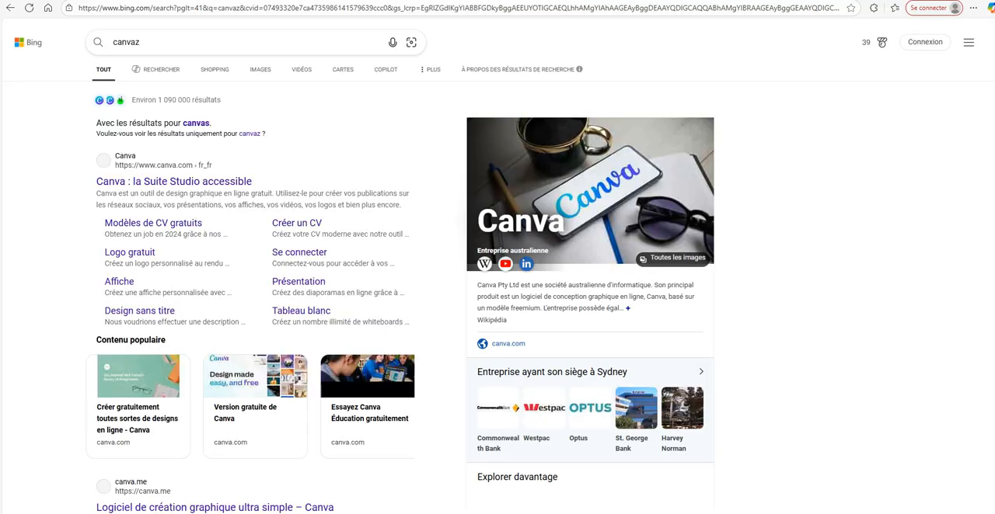
click(174, 182)
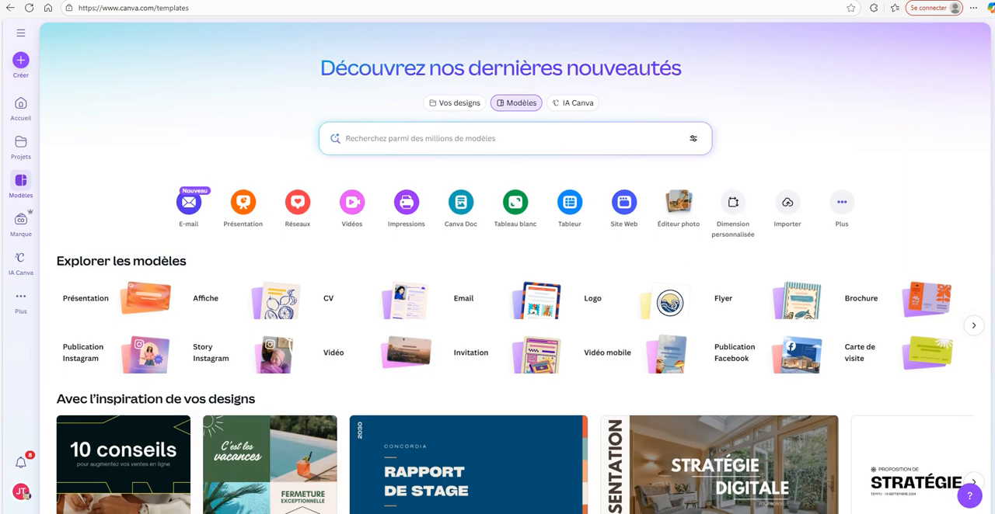
click(21, 104)
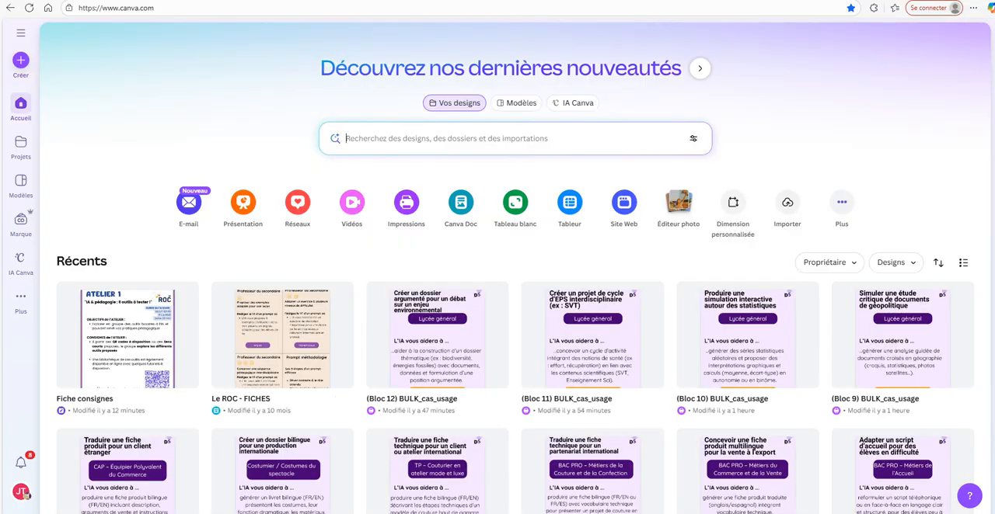
Look through the recent Canva designs and the contents of the IA & Ecole folder.
scroll(435, 163, down, 8)
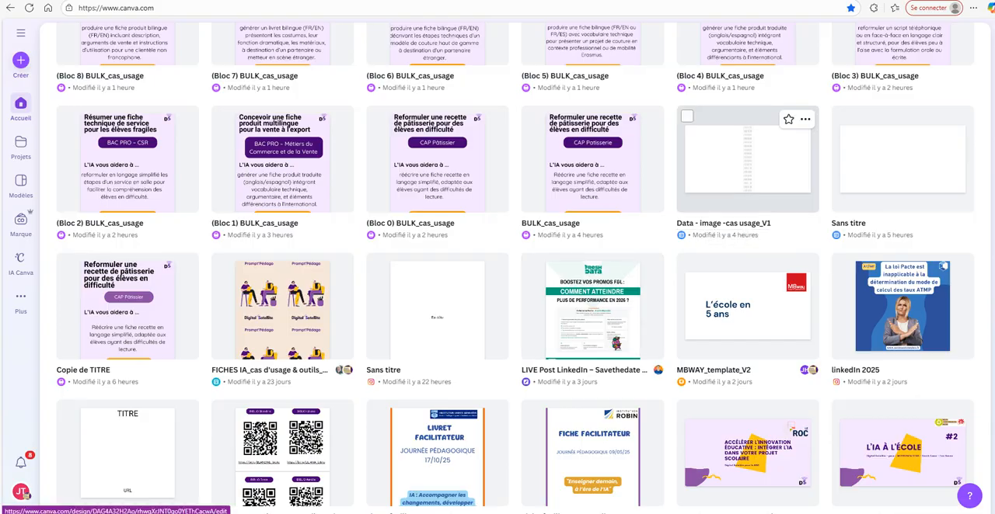
scroll(746, 159, up, 2)
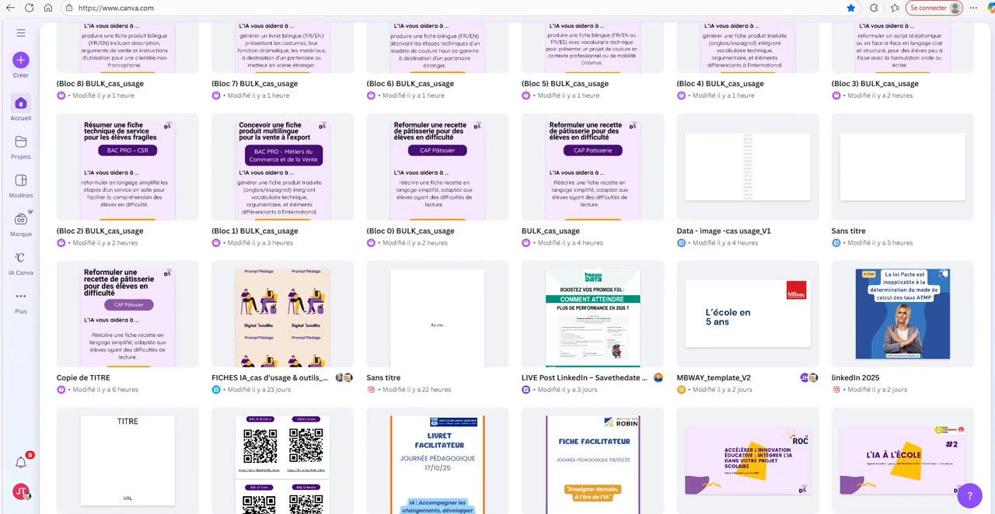
scroll(516, 269, up, 4)
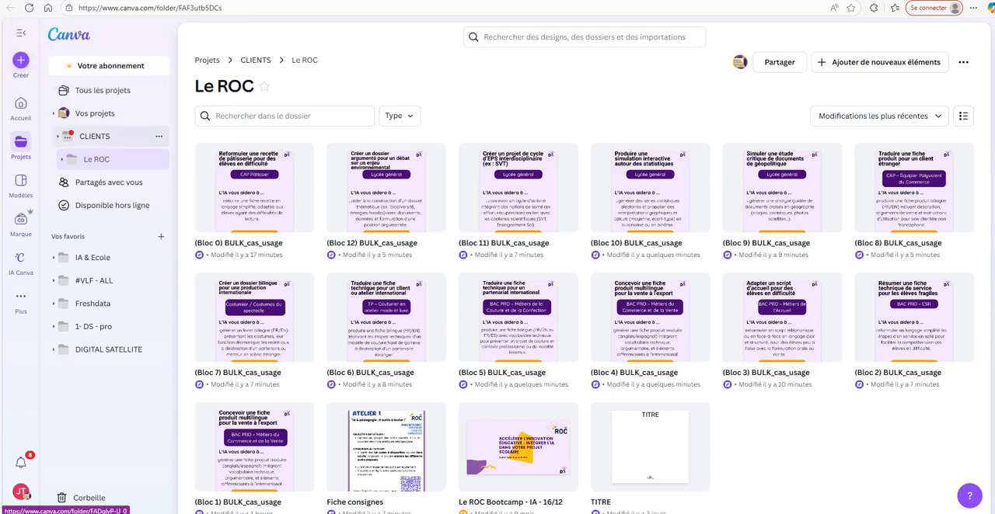
click(97, 257)
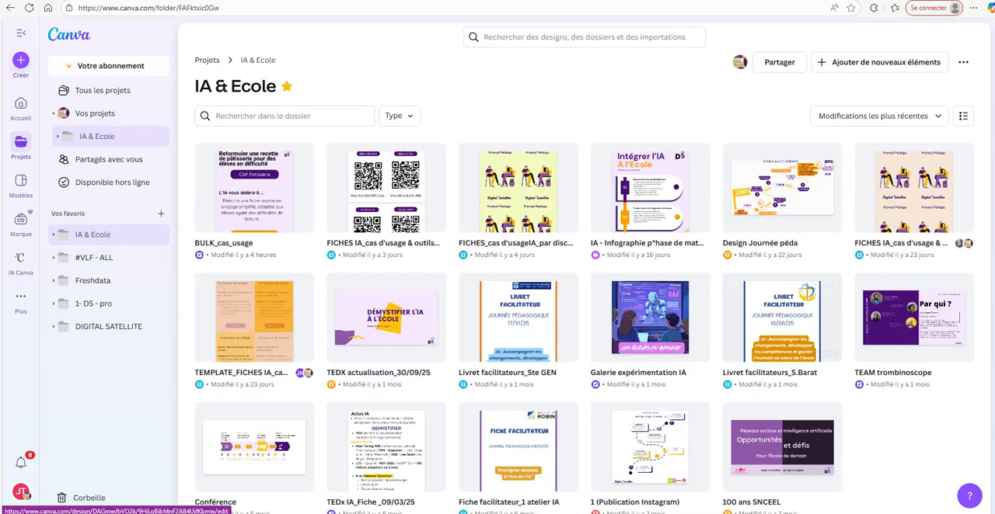
scroll(583, 310, down, 1)
scroll(583, 311, down, 1)
scroll(583, 311, up, 1)
scroll(583, 311, down, 1)
scroll(583, 311, up, 1)
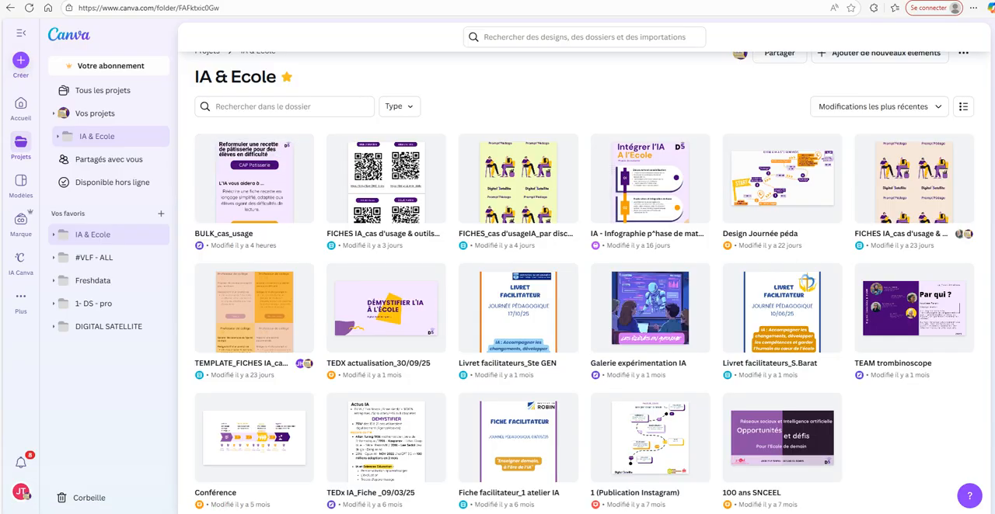
Create a blank Tableur design in Canva from the IA & Ecole folder.
click(20, 60)
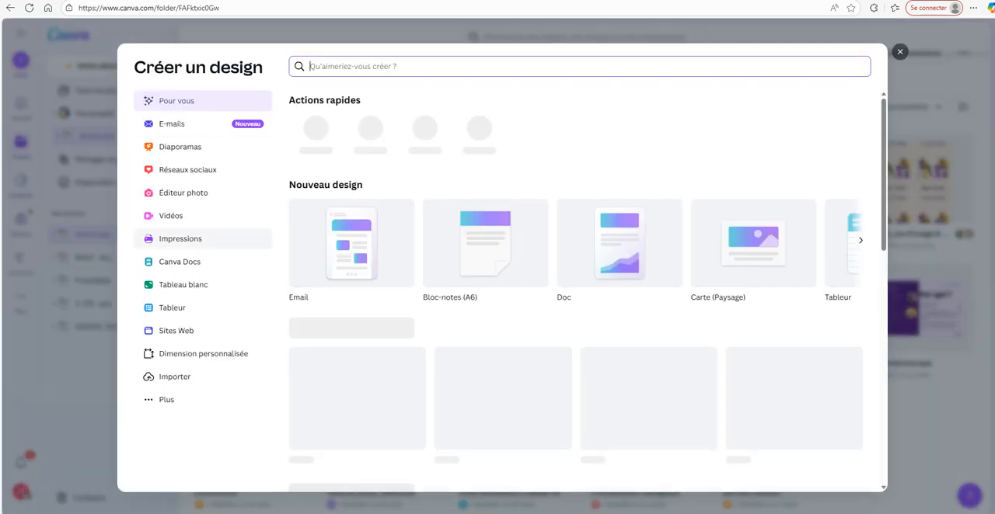
click(173, 308)
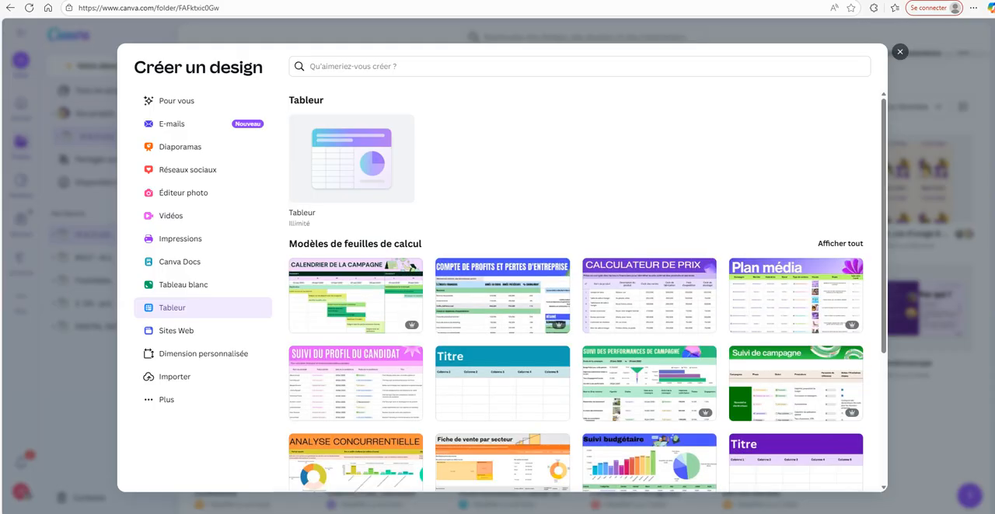
click(351, 160)
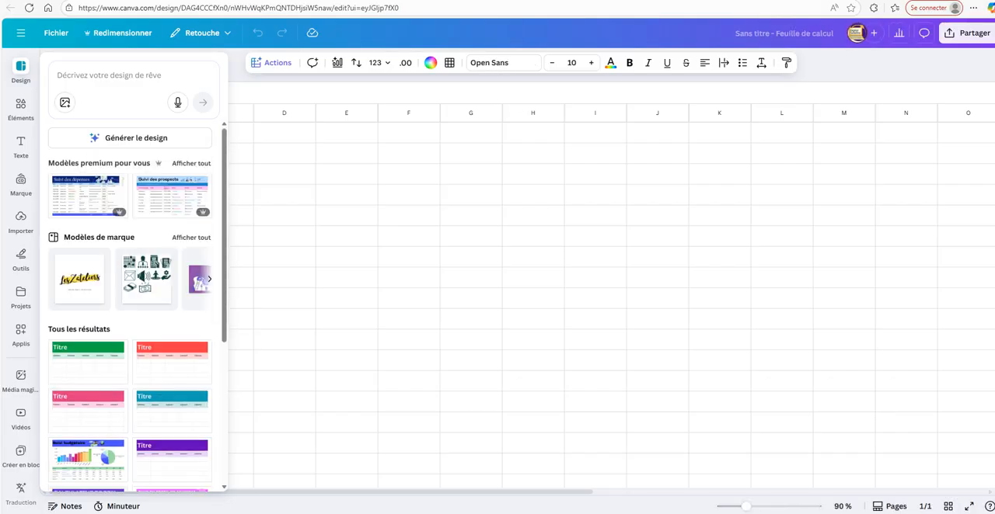
mouse_move(515, 513)
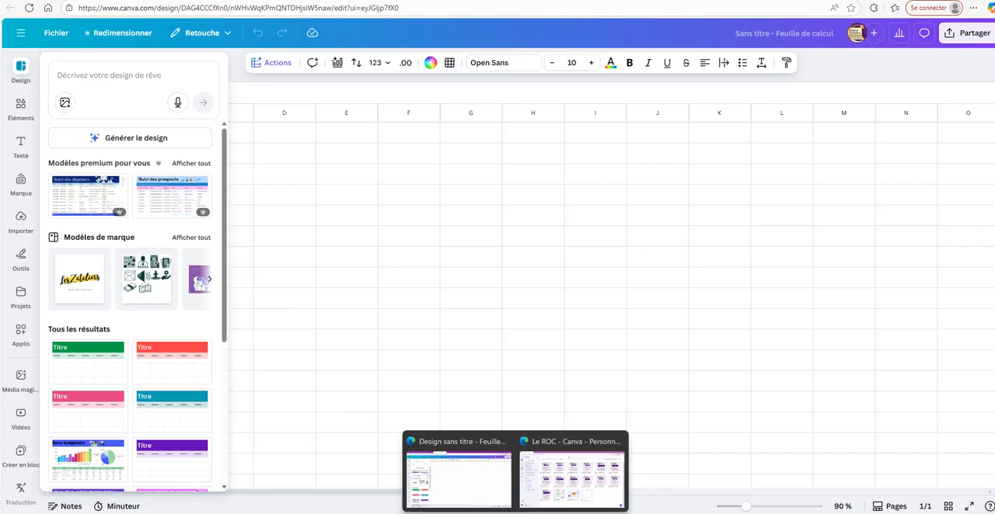
mouse_move(654, 513)
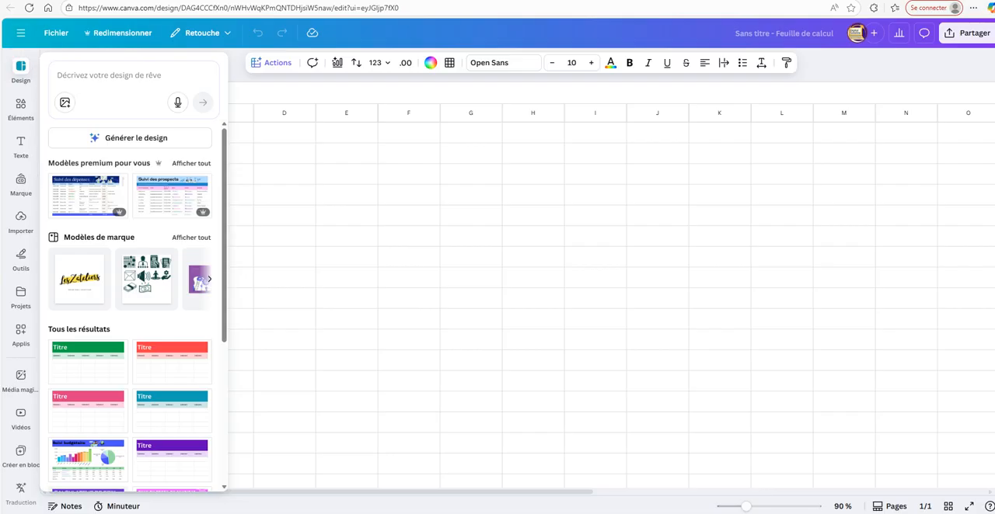
Return to the Canva home page, search the designs for "data" and open the Data - image -cas usage_V1 spreadsheet.
click(21, 33)
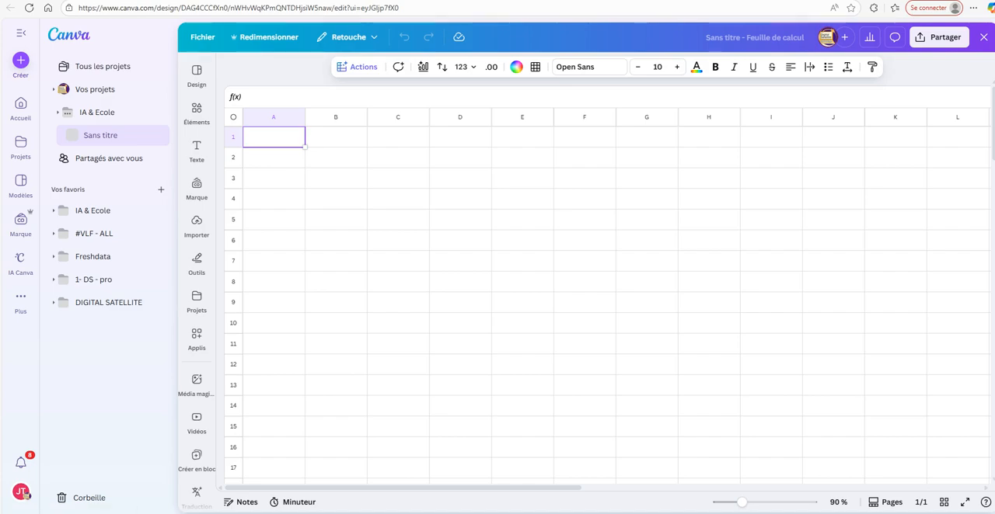
click(21, 104)
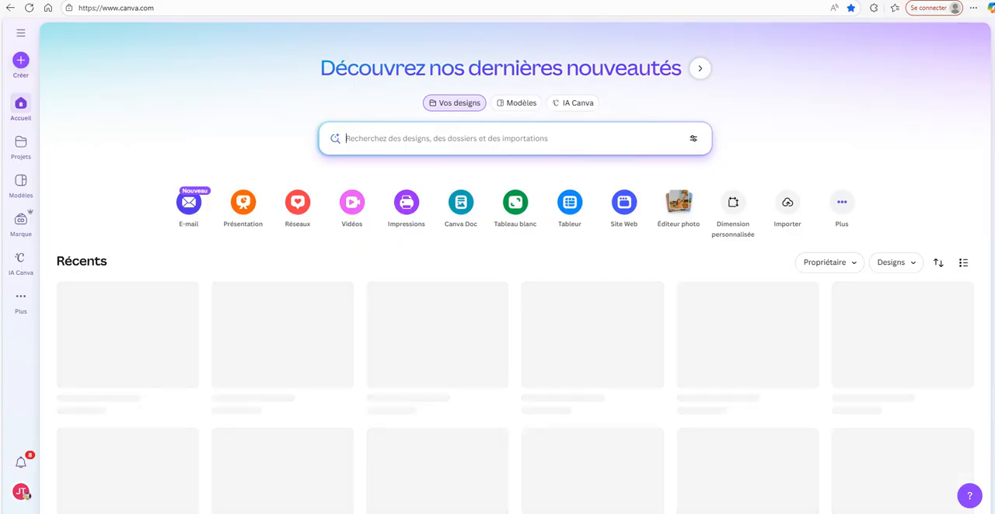
text(data)
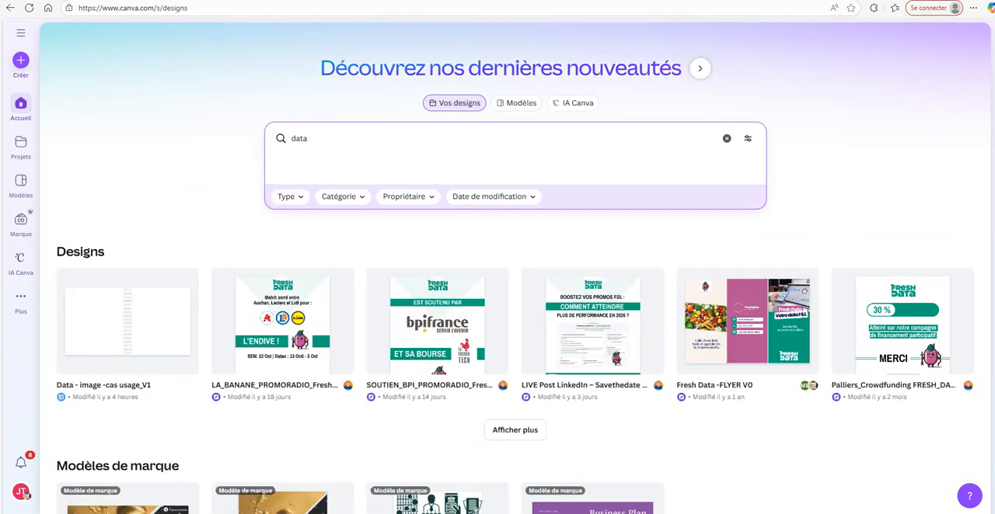
click(127, 321)
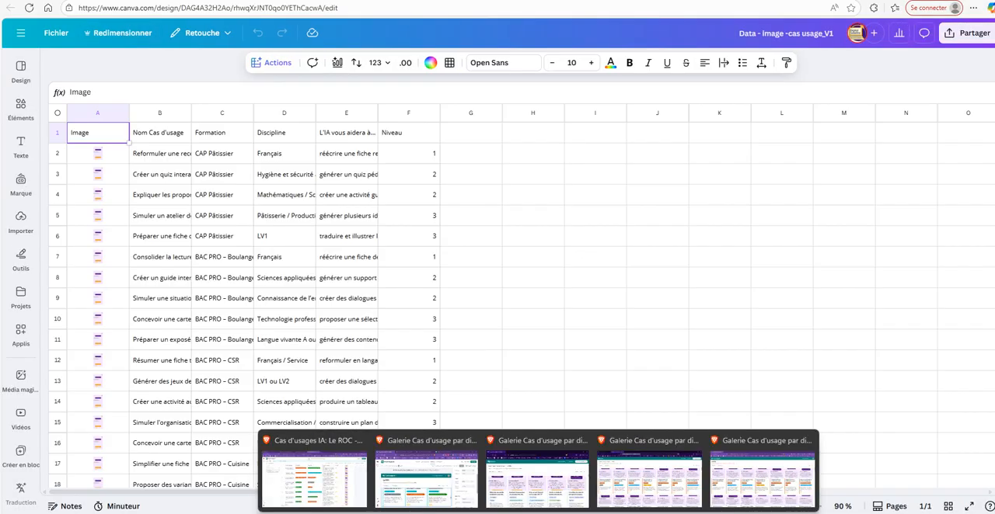
Switch back to the Cas d'usages IA grid in Airtable.
click(314, 470)
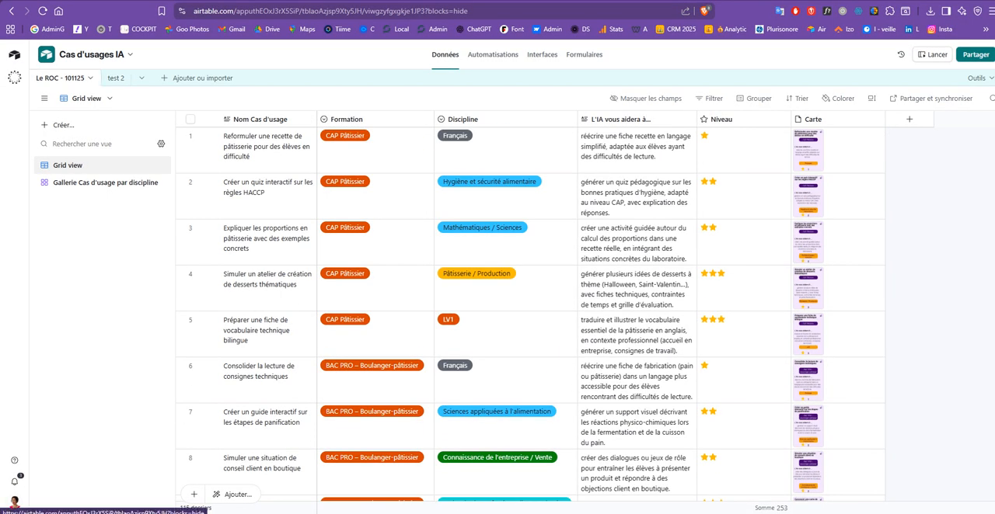
Check the options available for the Le ROC - 101125 table and its Grid view, including the CSV download.
click(90, 78)
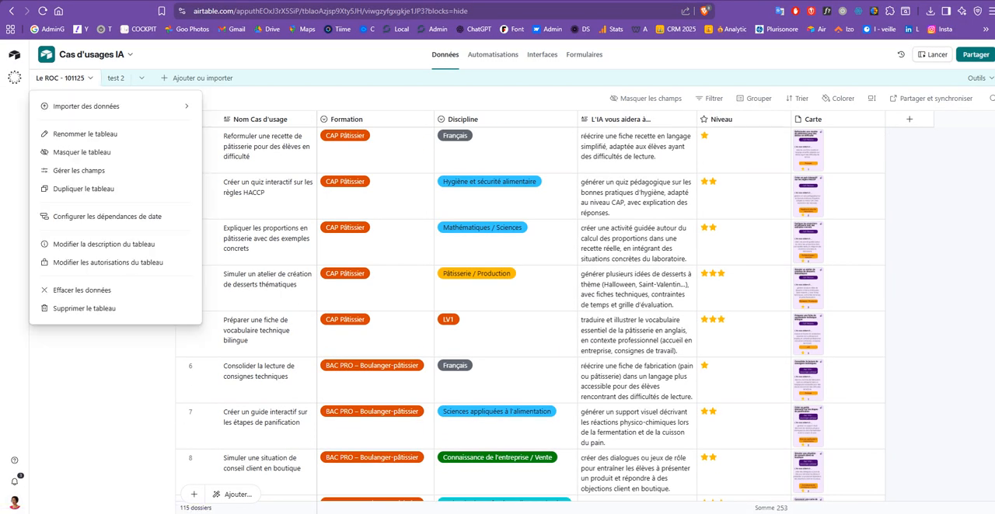
key(Escape)
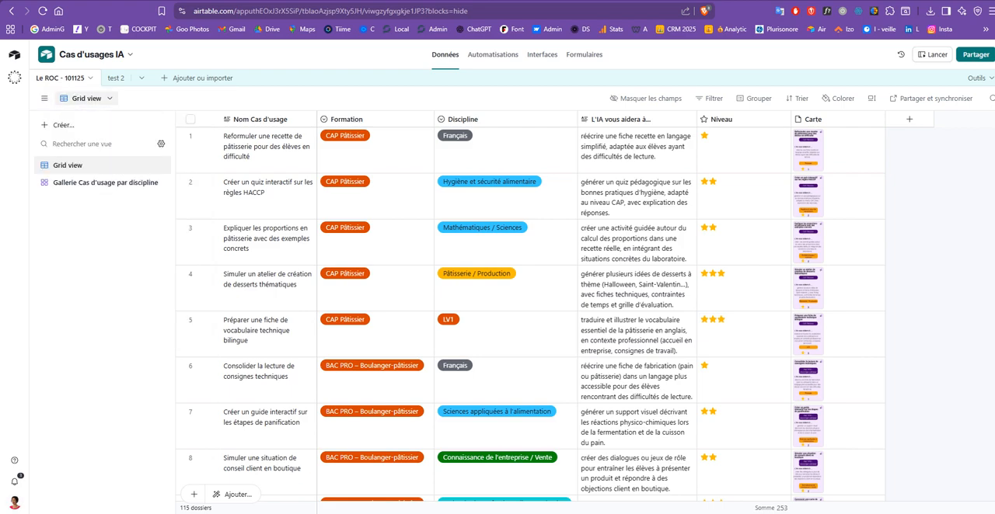
click(87, 98)
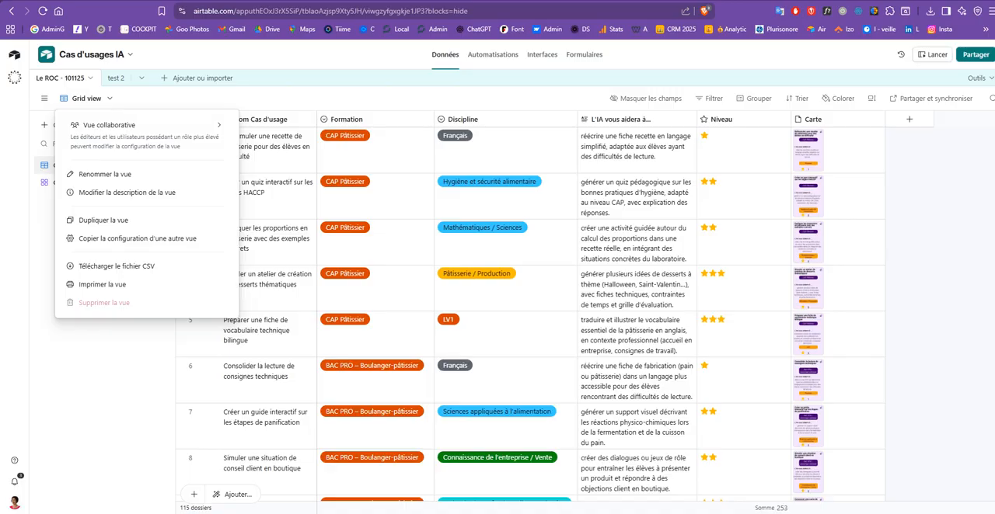
key(Escape)
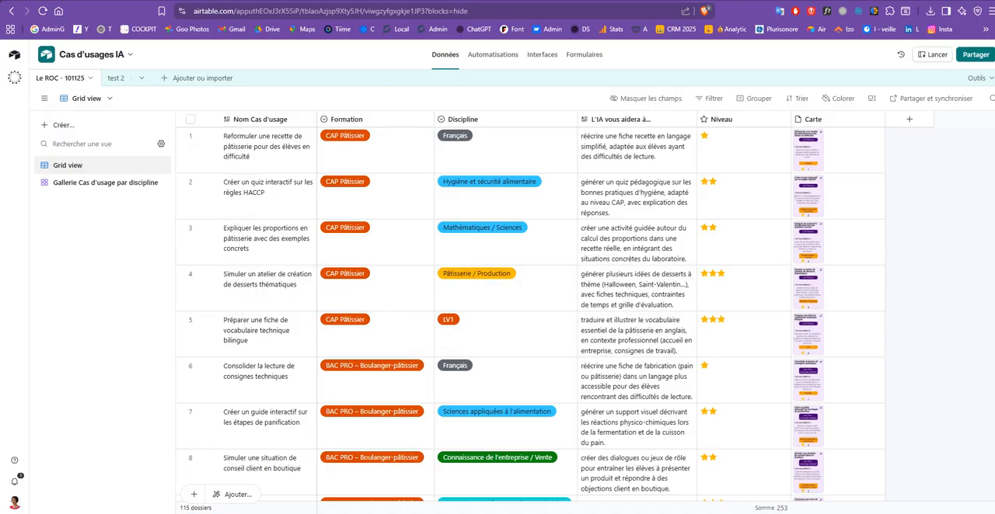
Switch to the Data - image -cas usage_V1 spreadsheet in Canva and review its columns from Nom Cas d'usage to Niveau.
mouse_move(559, 509)
click(459, 466)
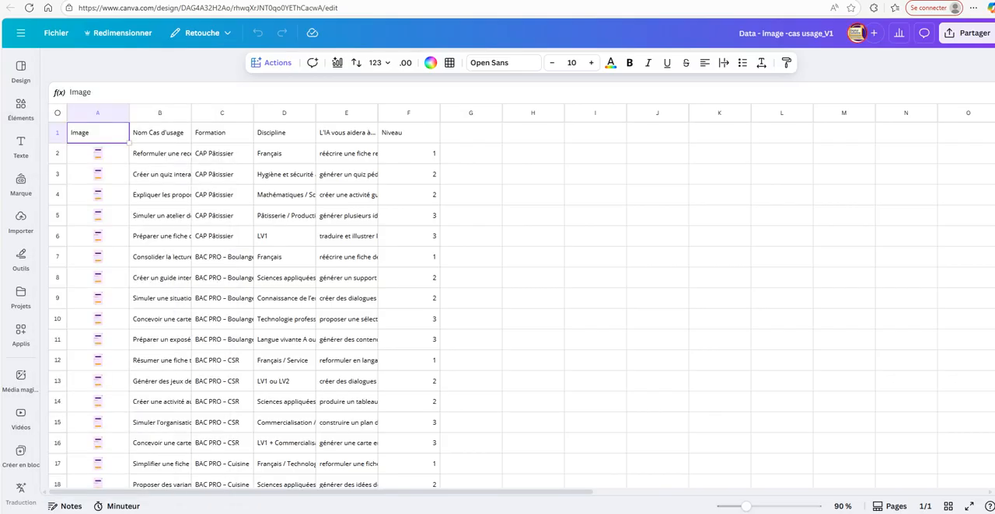
click(160, 133)
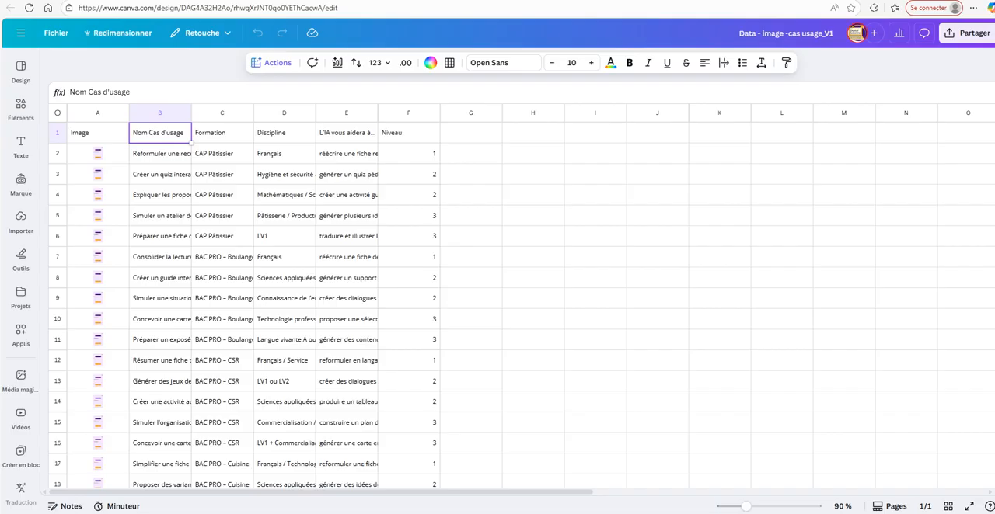
click(223, 133)
click(284, 132)
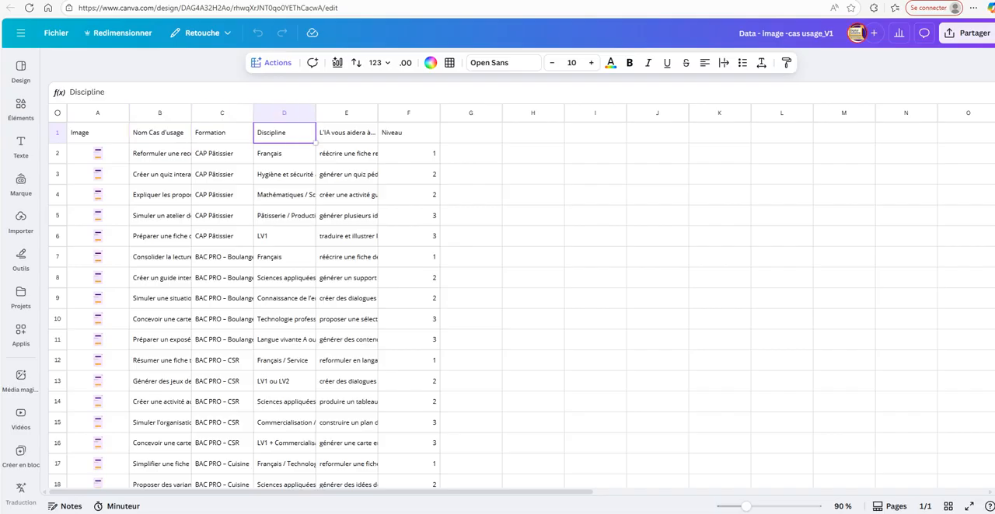
click(346, 133)
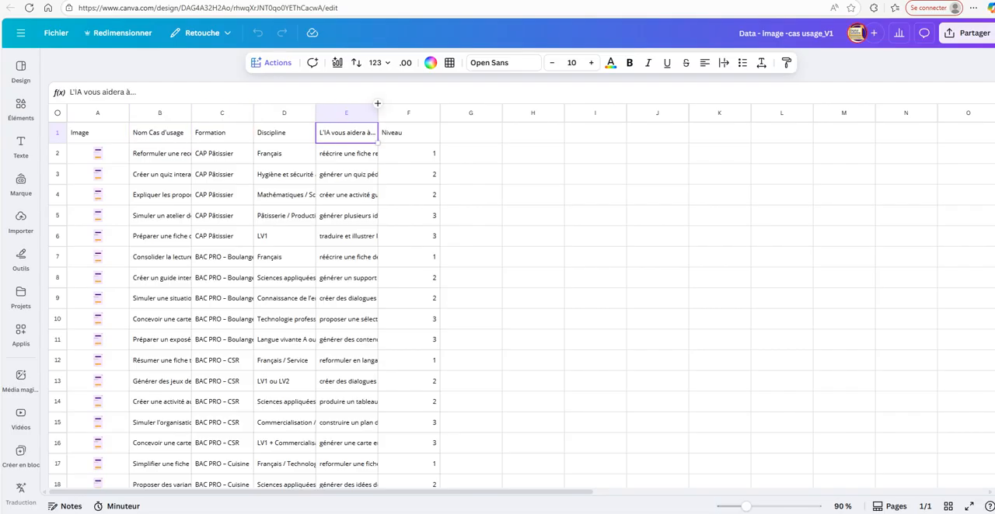
click(346, 154)
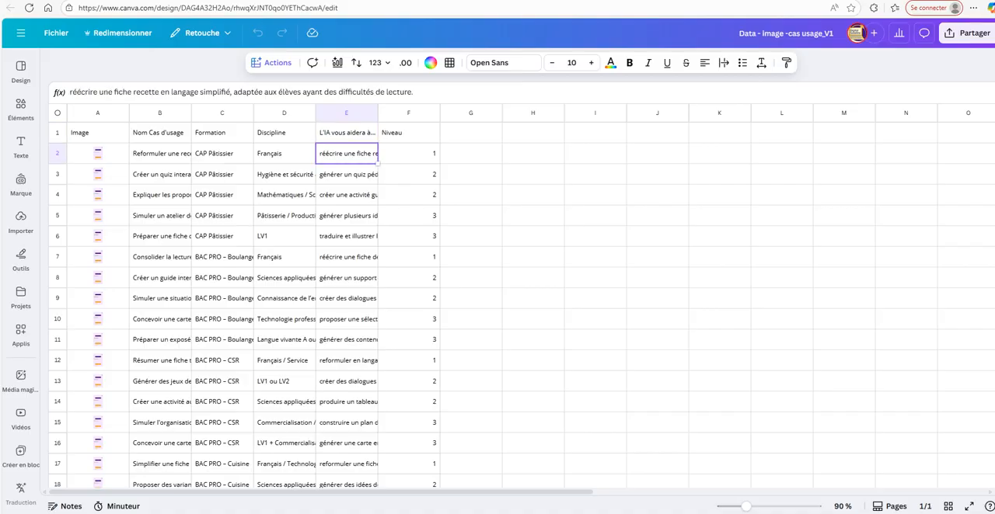
click(408, 133)
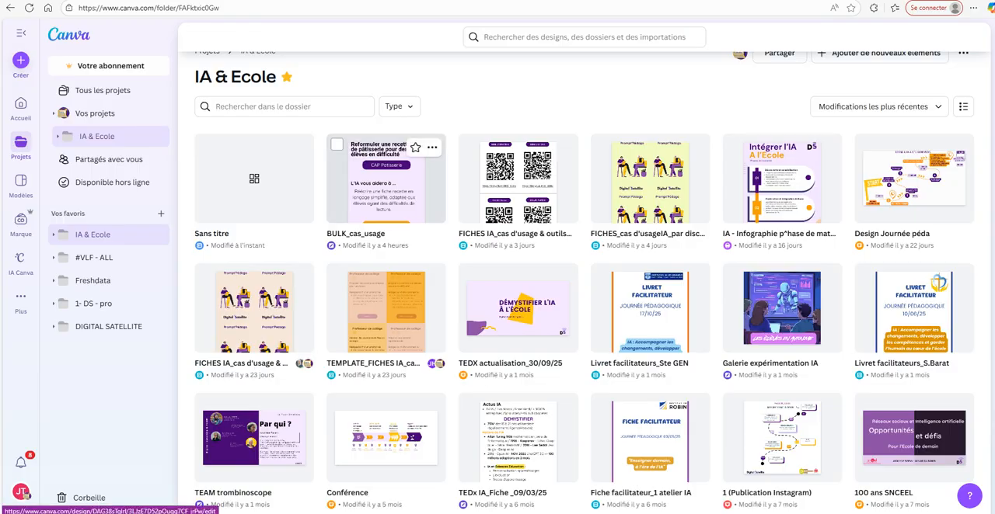
Open the BULK_cas_usage design from the IA & Ecole folder and preview the first card background in the data spreadsheet's Image column.
click(385, 182)
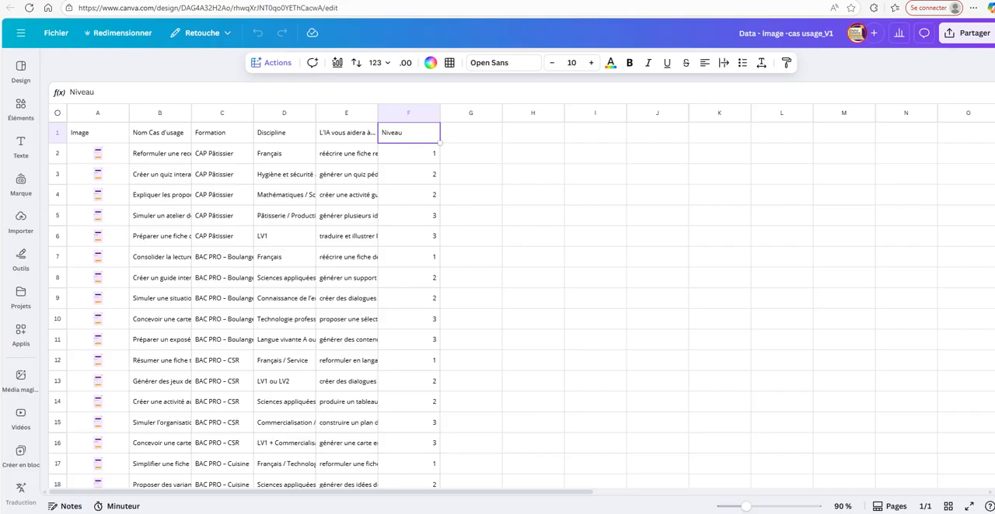
click(98, 154)
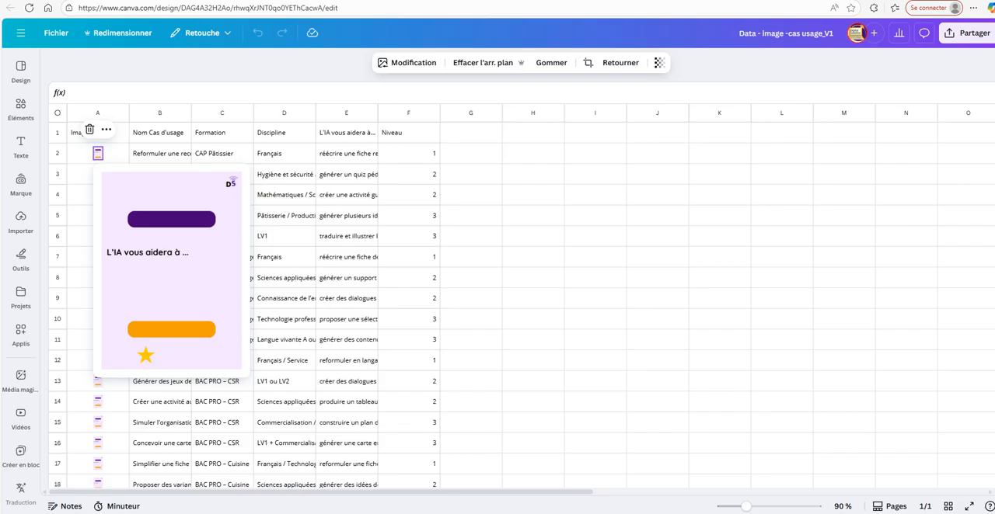
key(ctrl+shift+Tab)
key(ctrl+Tab)
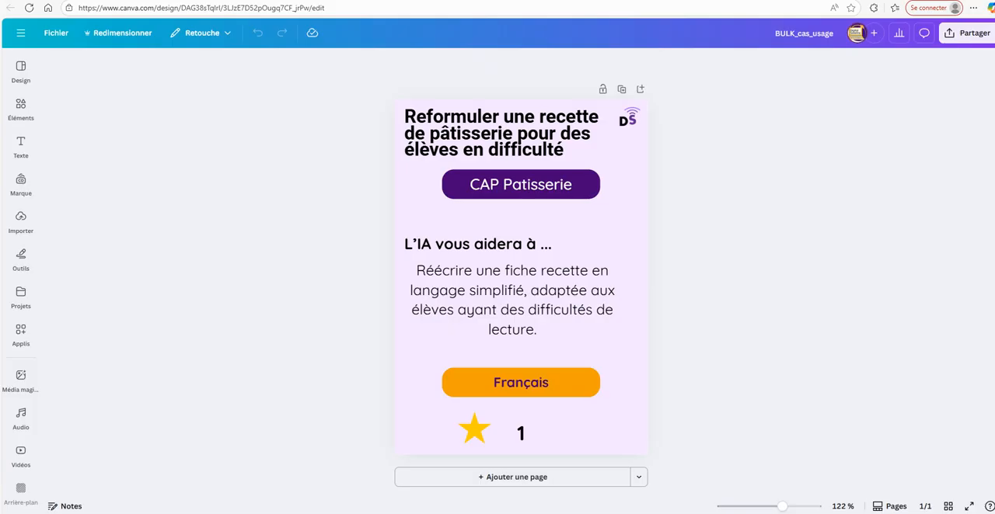
Find the Créer en bloc app by searching for "bulk create" and open it in the BULK_cas_usage design.
click(21, 334)
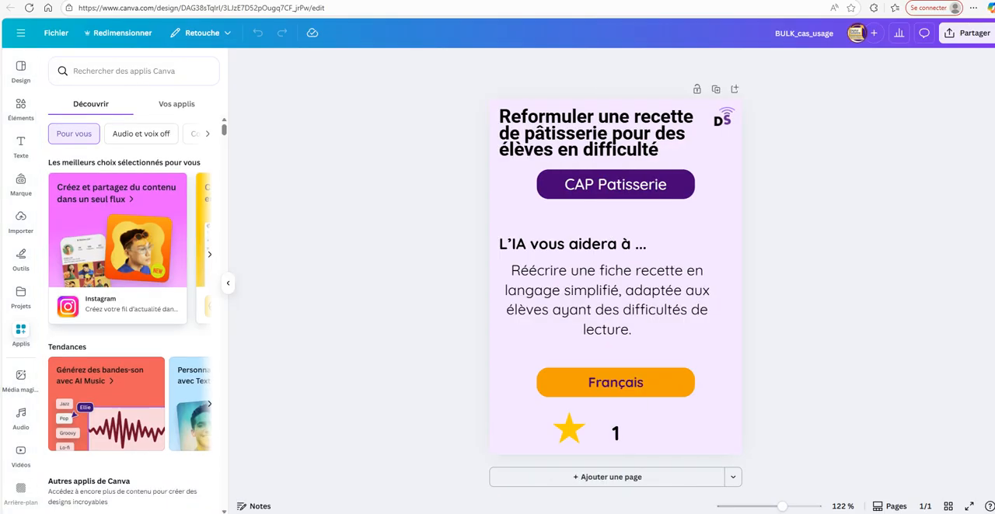
text(bul)
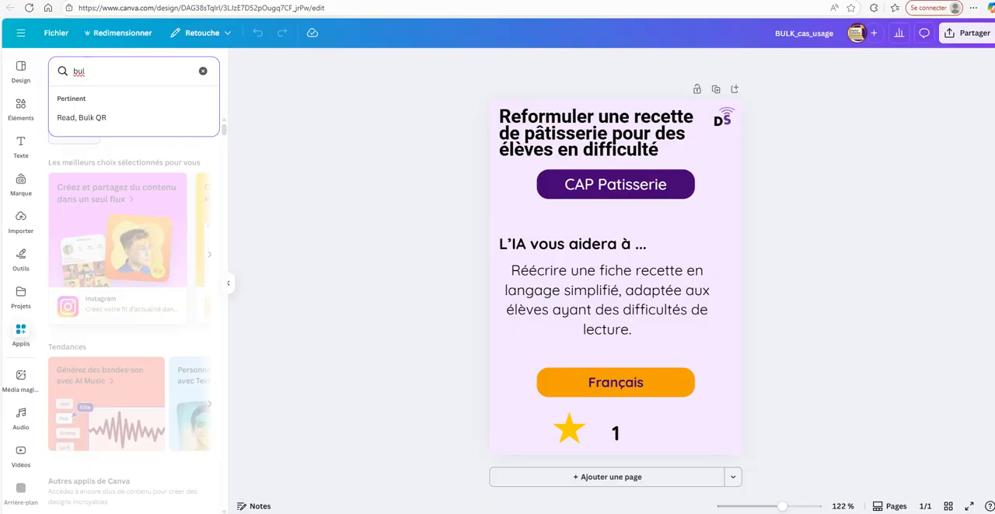
text(k create)
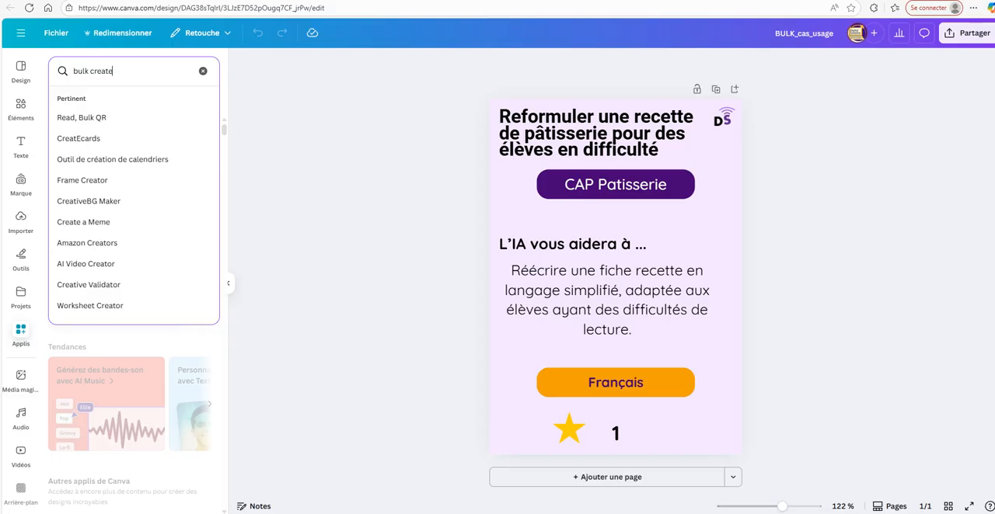
key(Return)
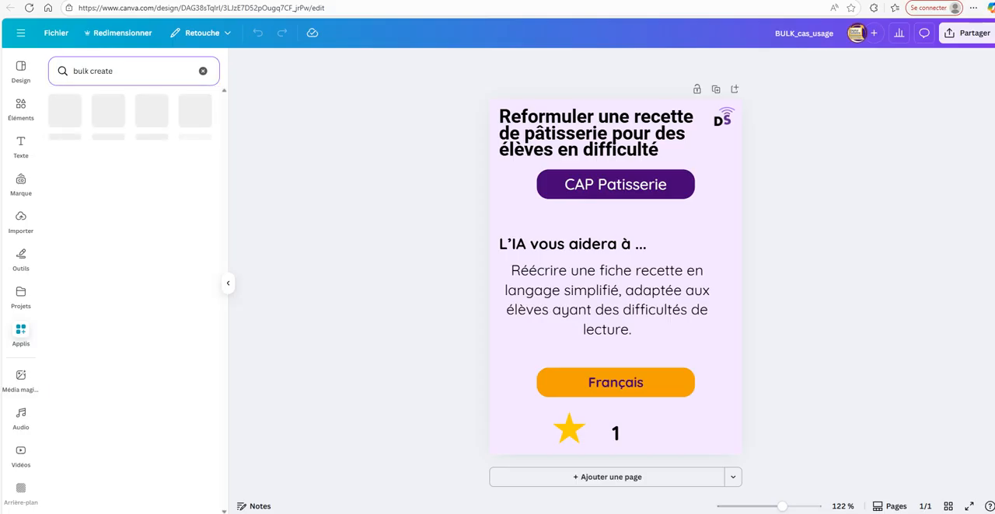
click(64, 111)
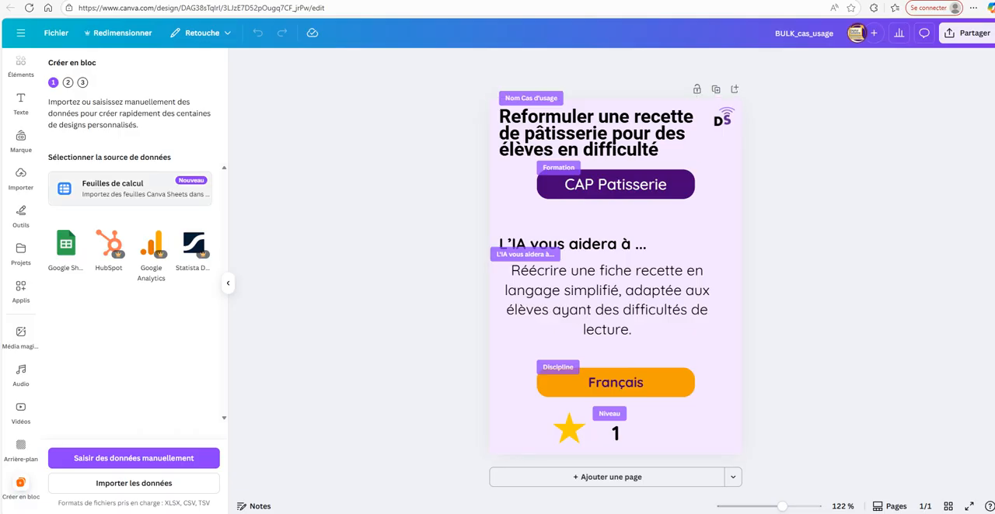
click(140, 189)
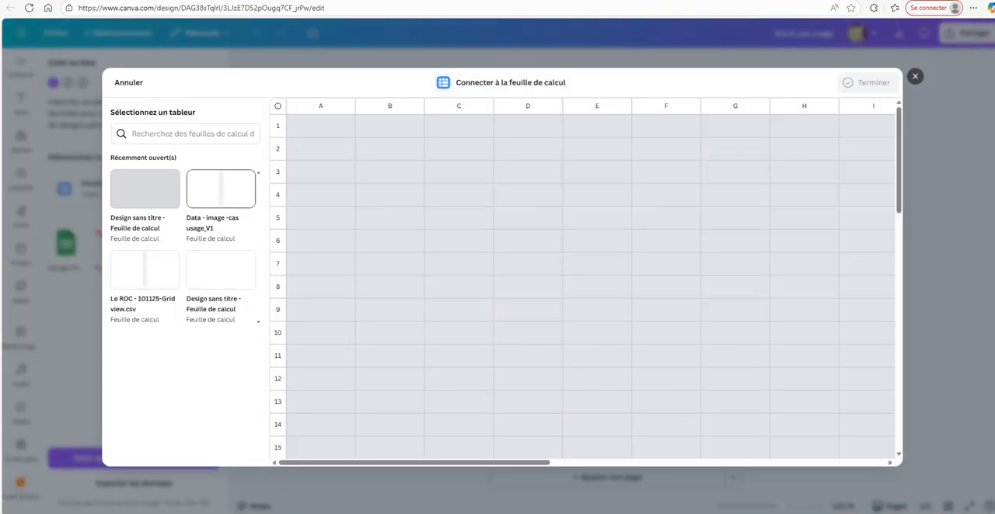
click(221, 189)
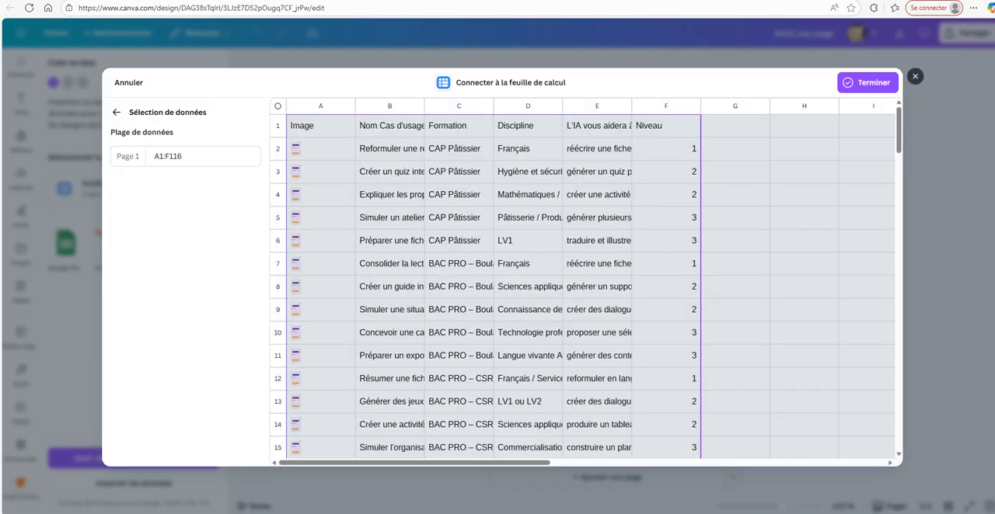
click(915, 76)
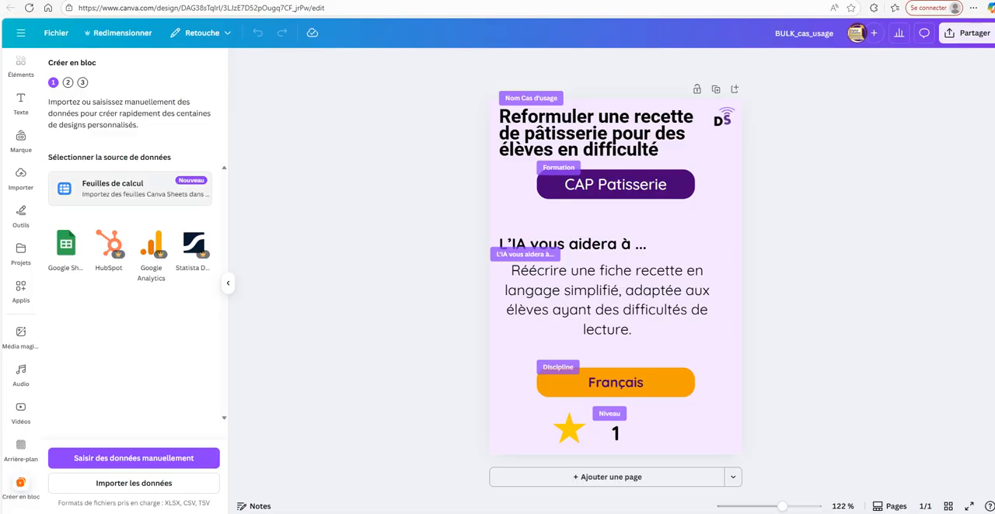
click(144, 189)
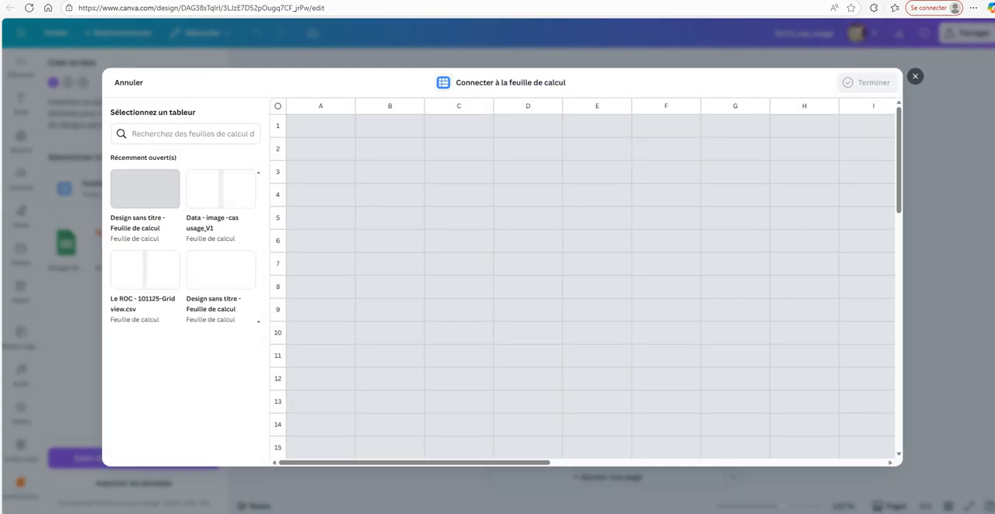
click(915, 76)
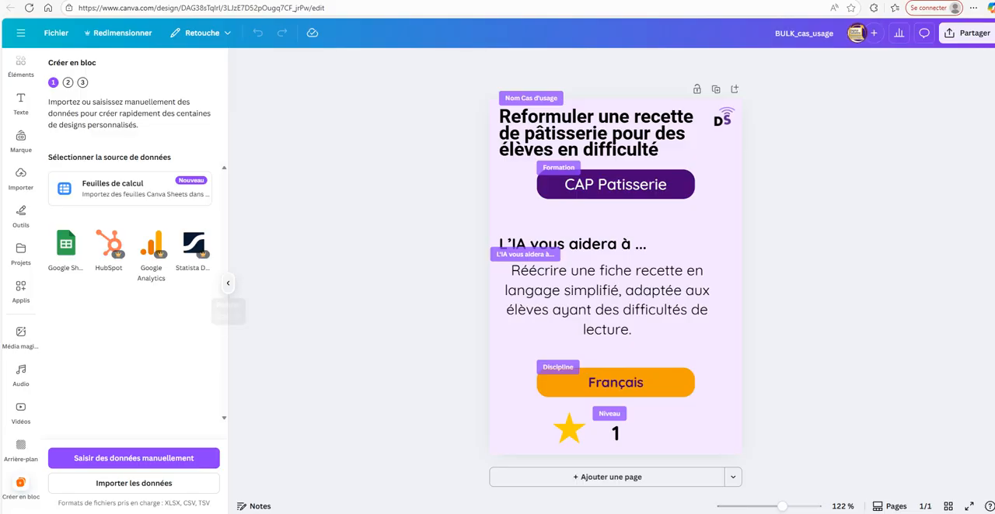
click(228, 283)
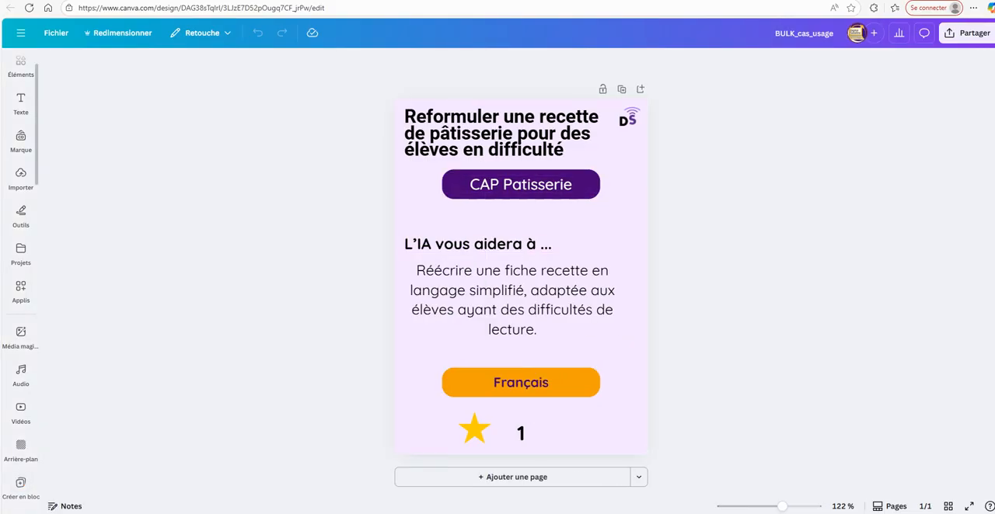
click(20, 101)
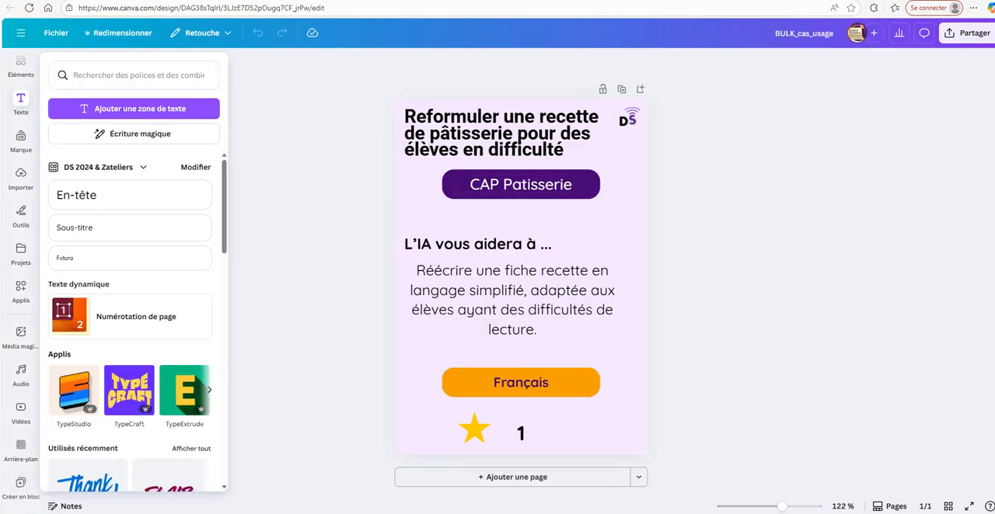
Connect the Data - image -cas usage_V1 spreadsheet, range A1:F116, as the bulk creation data source.
mouse_move(21, 409)
click(20, 482)
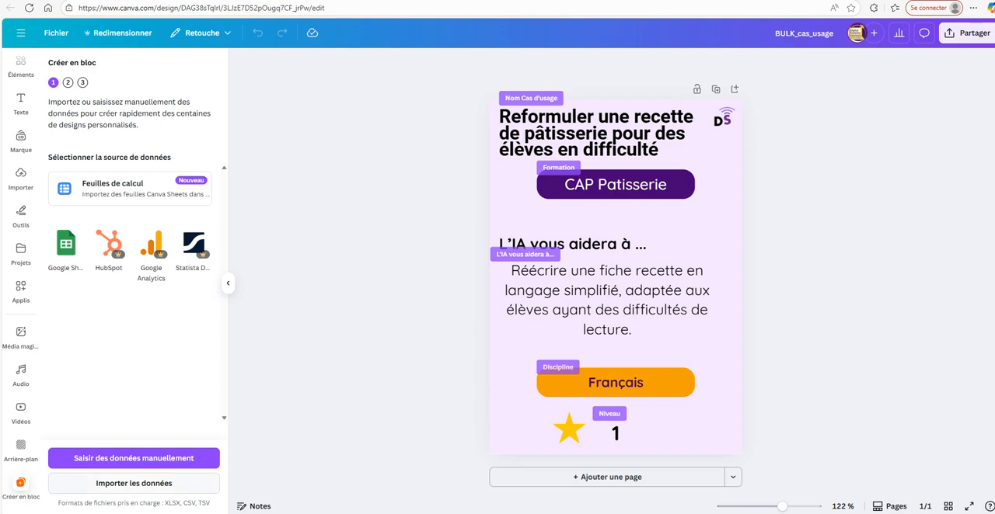
click(130, 188)
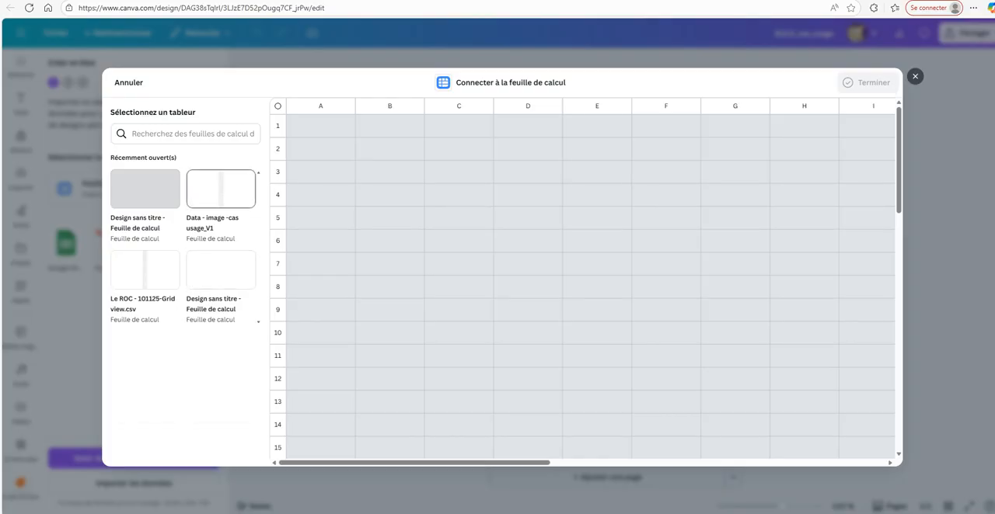
click(220, 189)
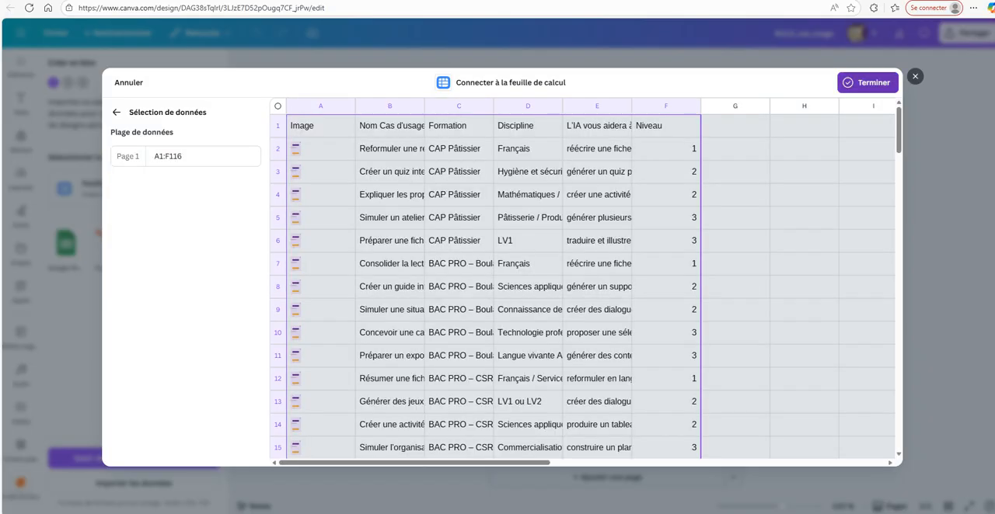
click(868, 83)
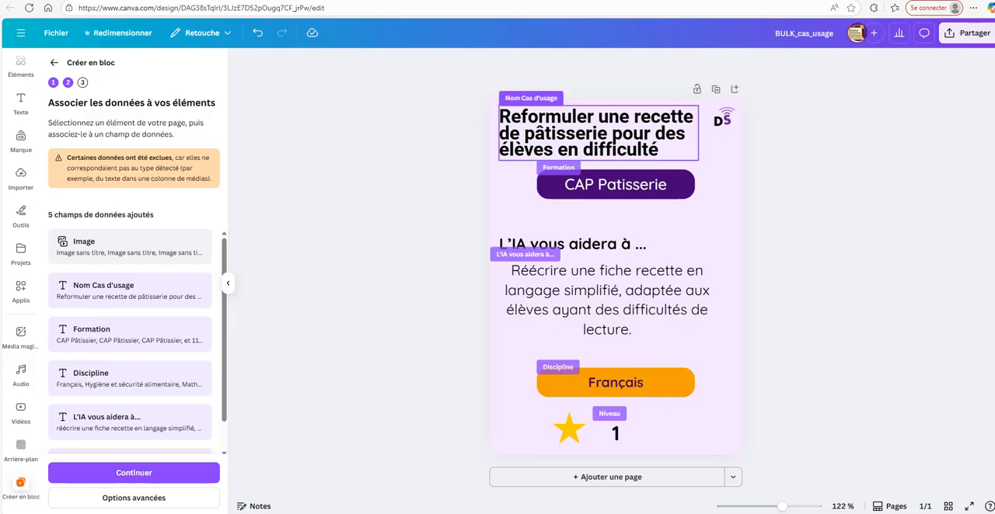
Inspect the card title linked to the Nom Cas d'usage field and its available option for connecting data.
click(599, 133)
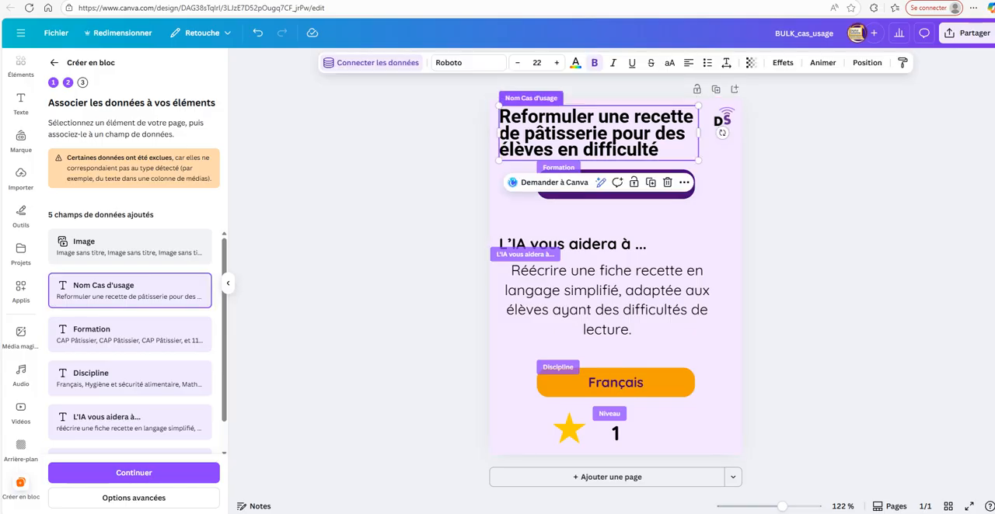
right_click(617, 140)
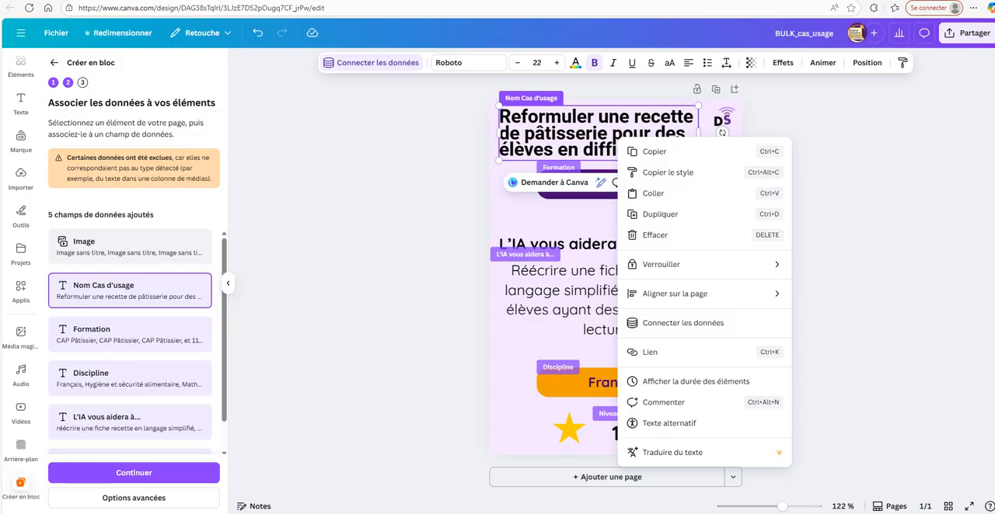
click(836, 226)
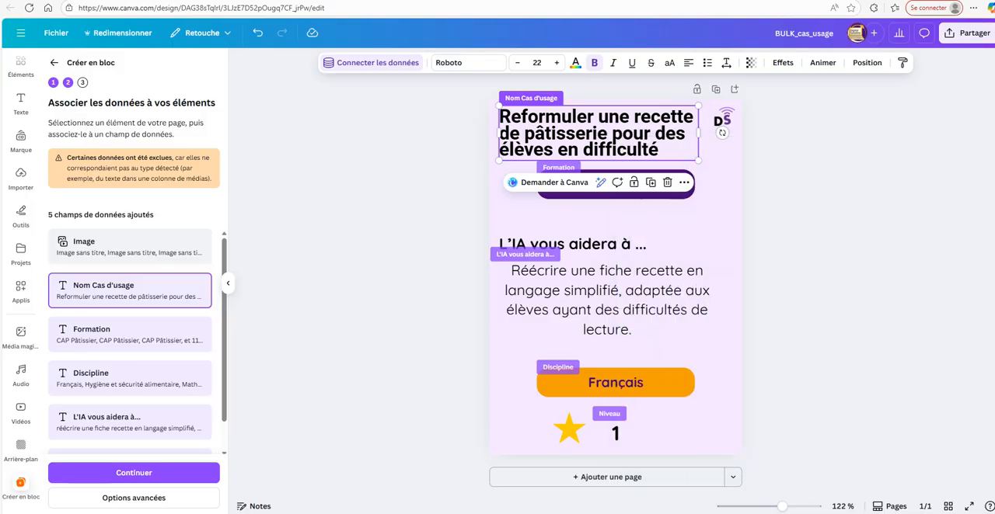
click(808, 210)
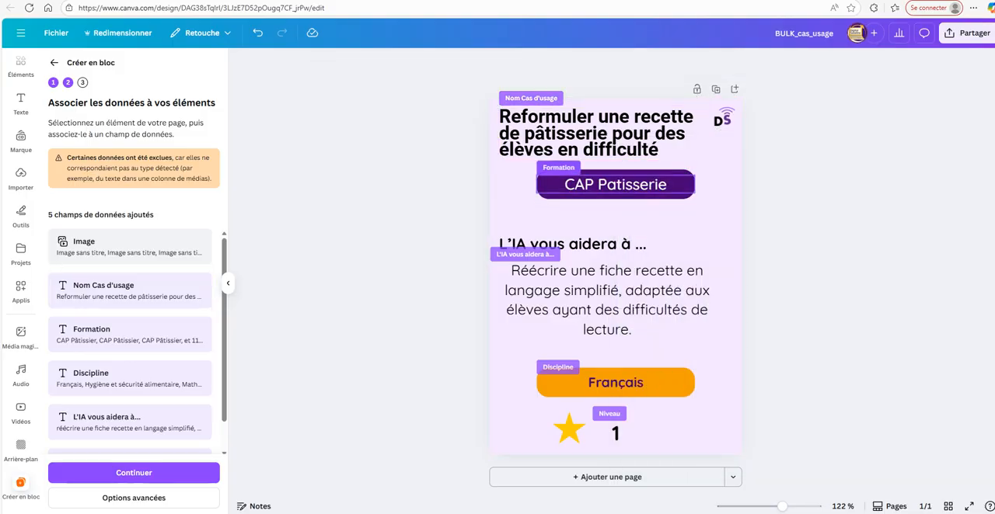
Check the field links of the card's Formation, Discipline and L'IA vous aidera à... texts, and review the data fields through Niveau.
click(615, 184)
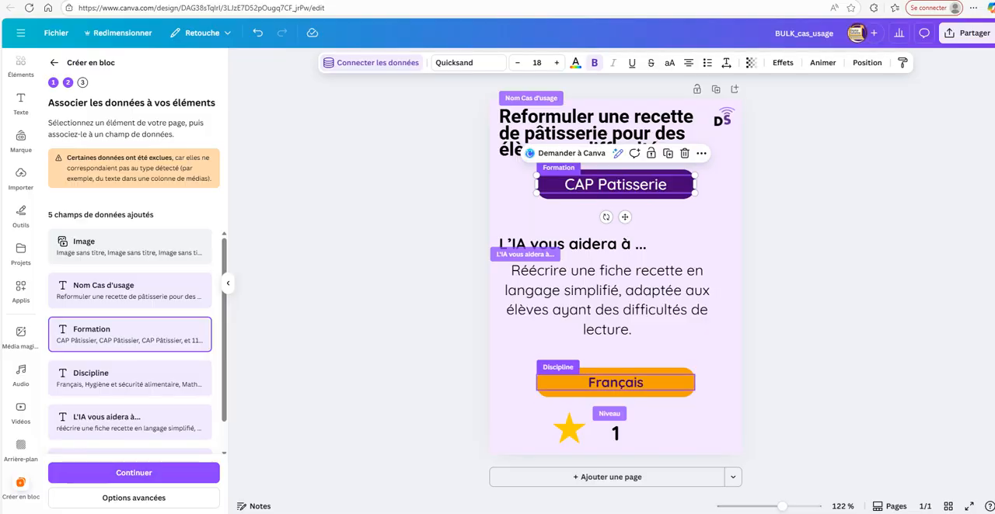
click(615, 383)
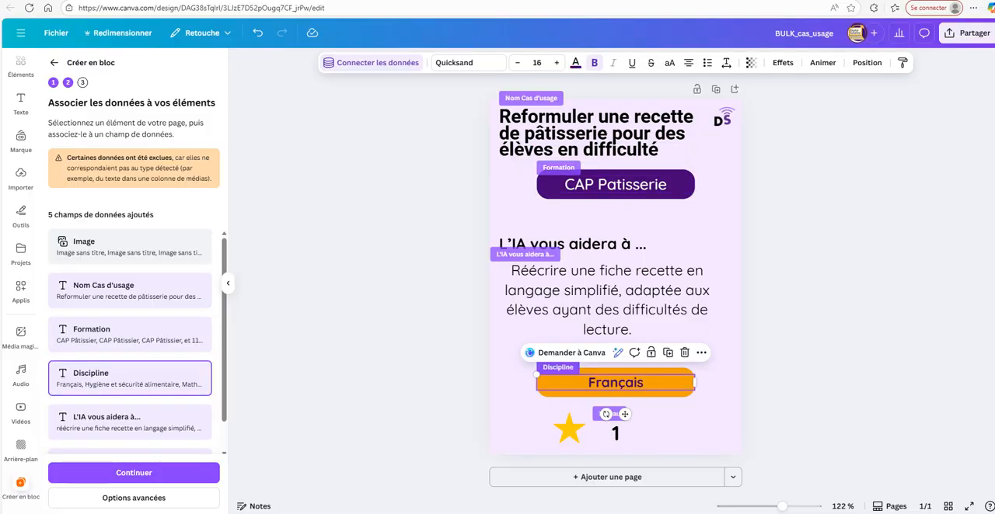
click(606, 300)
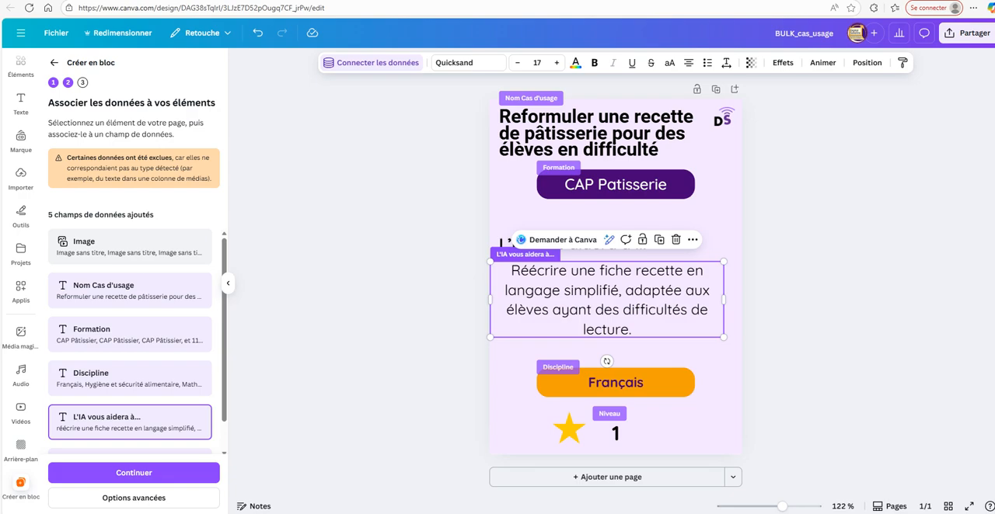
scroll(130, 342, down, 1)
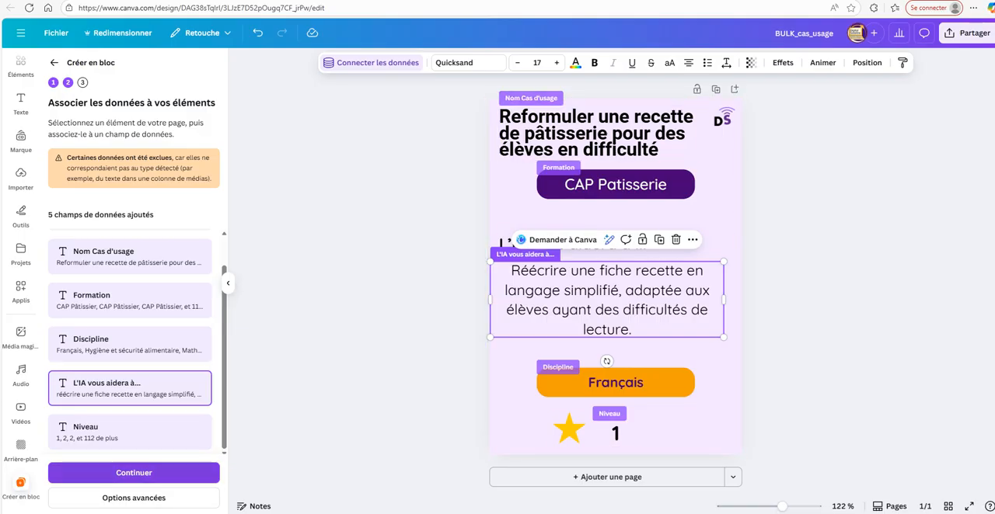
Continue to applying the data, deselect all use-case rows and review the full list of designs available for generation.
click(134, 472)
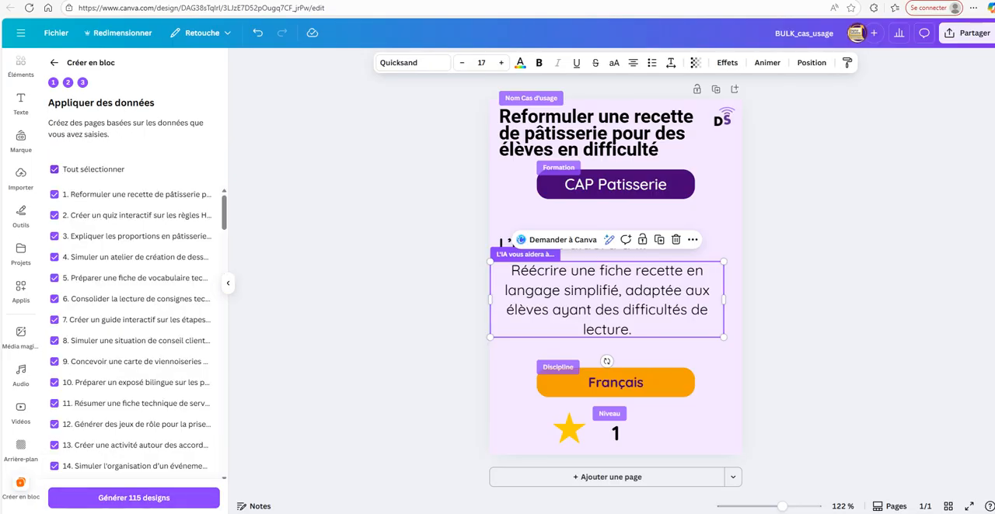
click(54, 169)
scroll(132, 334, down, 9)
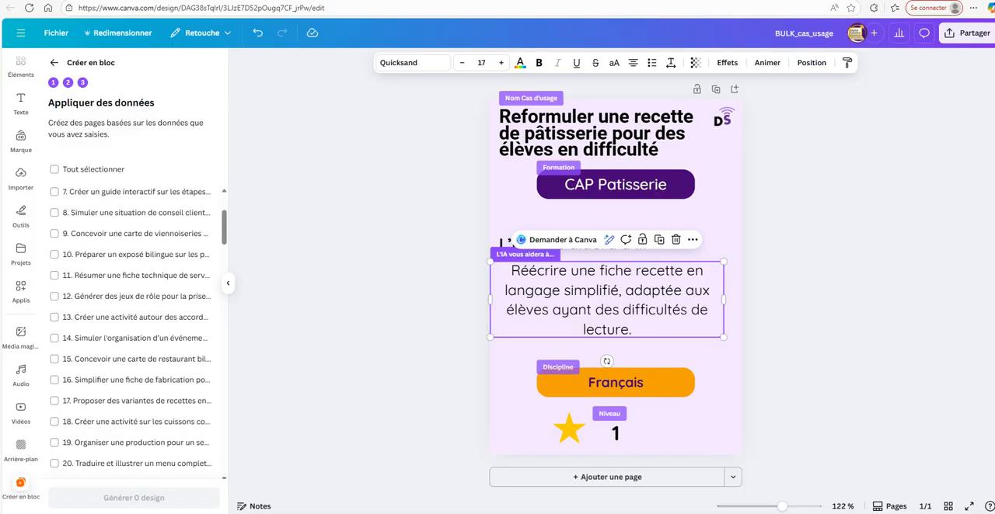
scroll(132, 334, down, 15)
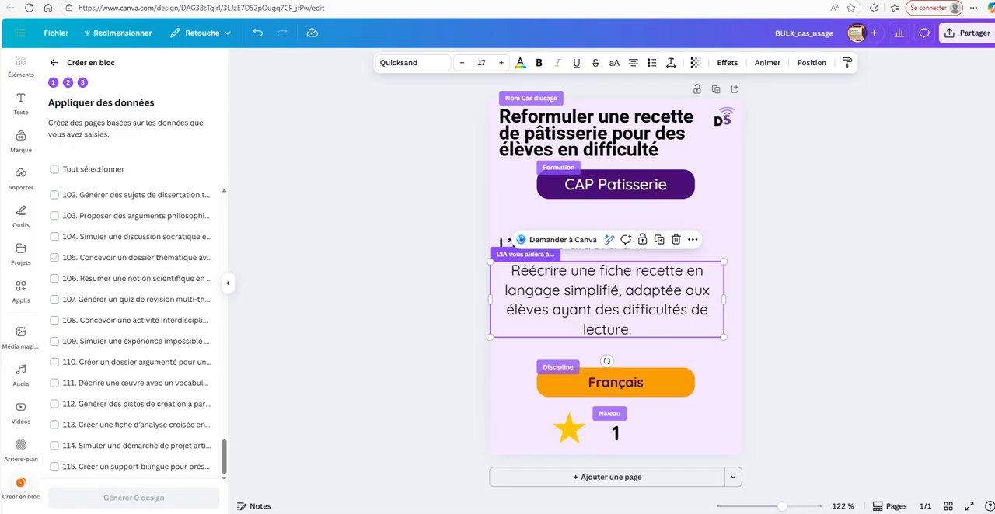
key(ctrl+Tab)
scroll(517, 303, down, 5)
scroll(516, 303, down, 20)
scroll(136, 331, up, 20)
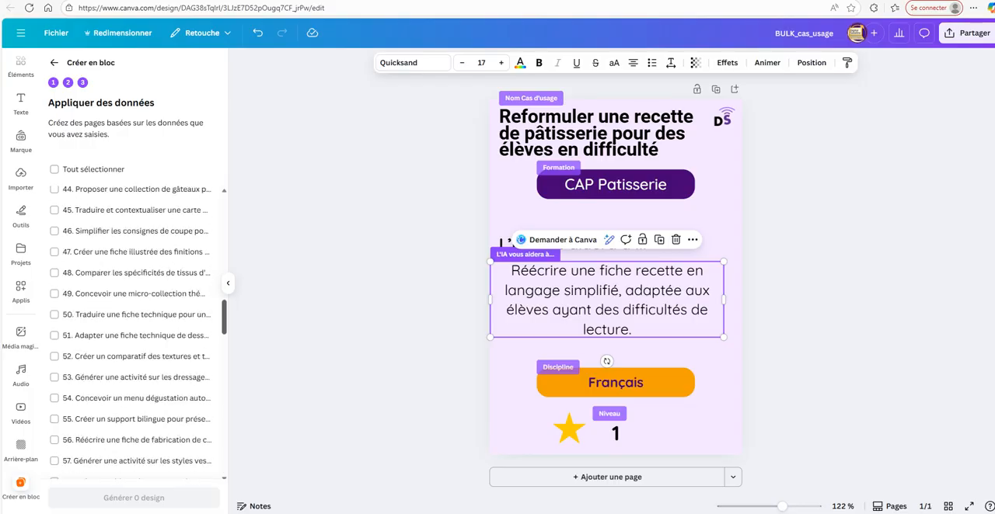
key(Escape)
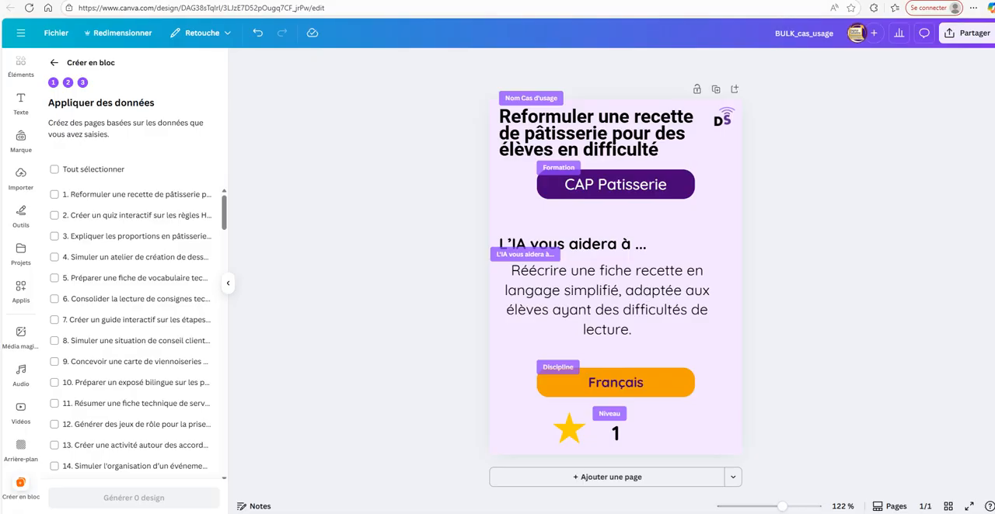
Switch to the Cas d'usages IA base in Airtable and review the Le ROC - 101125 records and their Carte attachments.
key(alt+Tab)
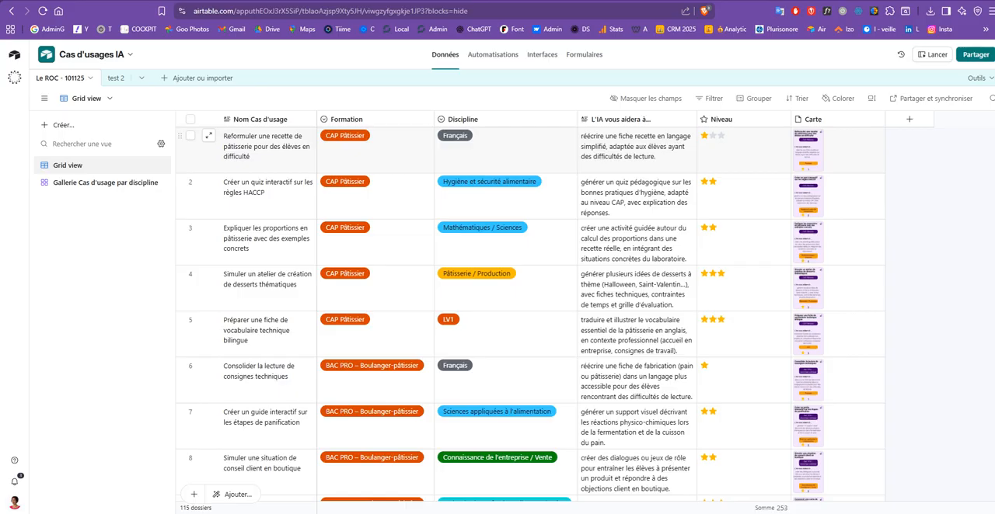
scroll(530, 315, down, 20)
scroll(530, 315, down, 20)
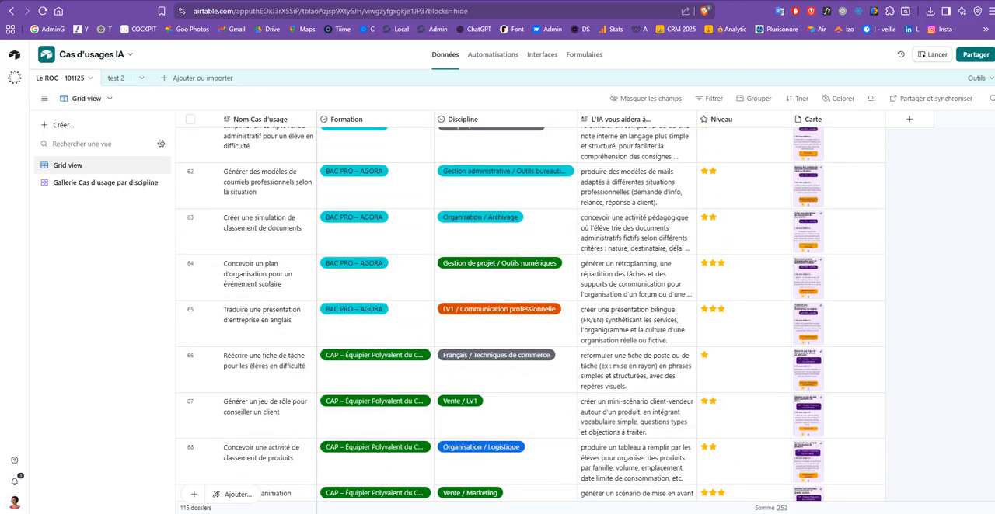
scroll(530, 307, down, 14)
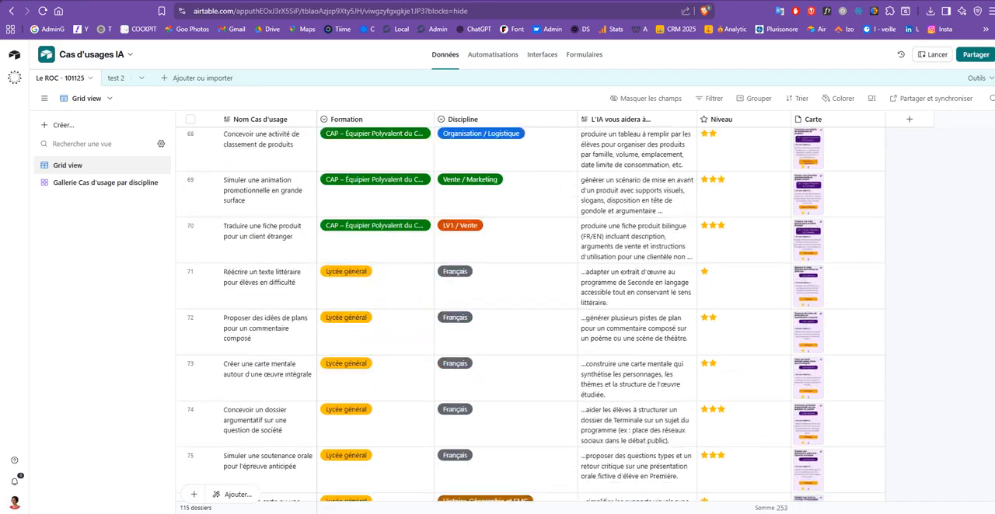
scroll(530, 307, up, 20)
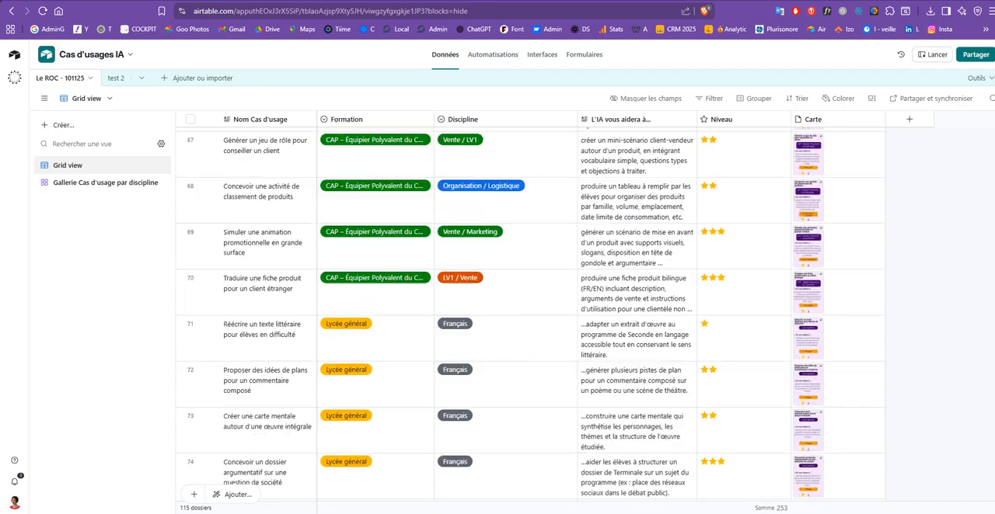
scroll(530, 314, up, 18)
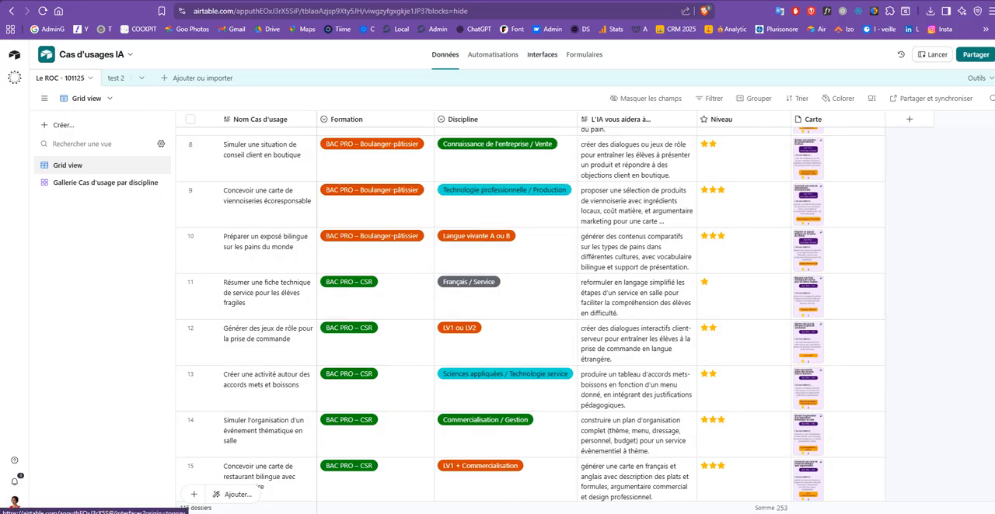
Open the base's Le ROC gallery interface in the editor and compare it with the published gallery page.
click(542, 54)
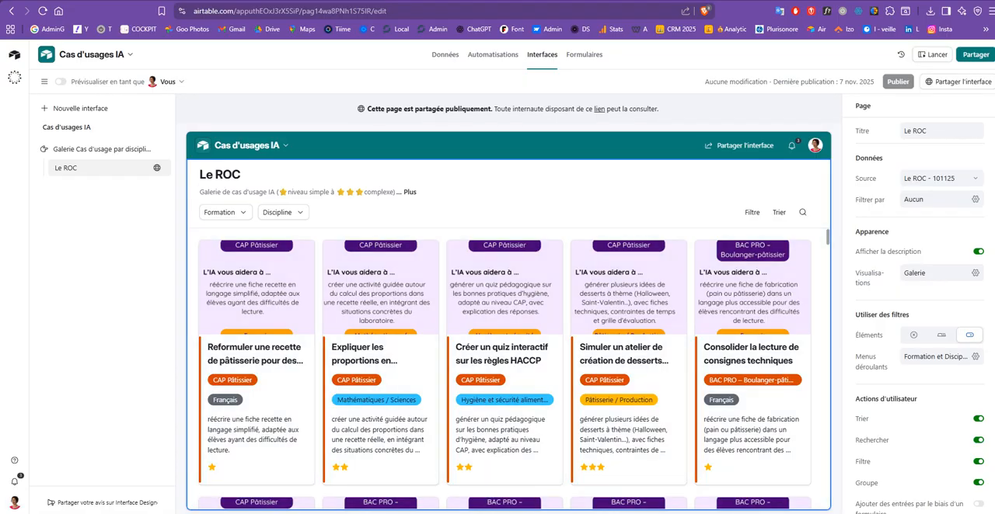
key(ctrl+Tab)
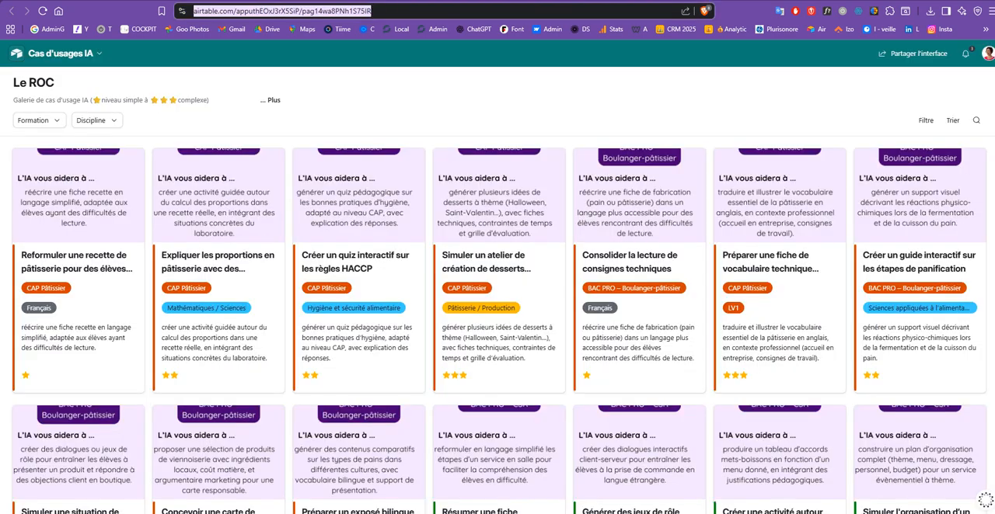
key(ctrl+Tab)
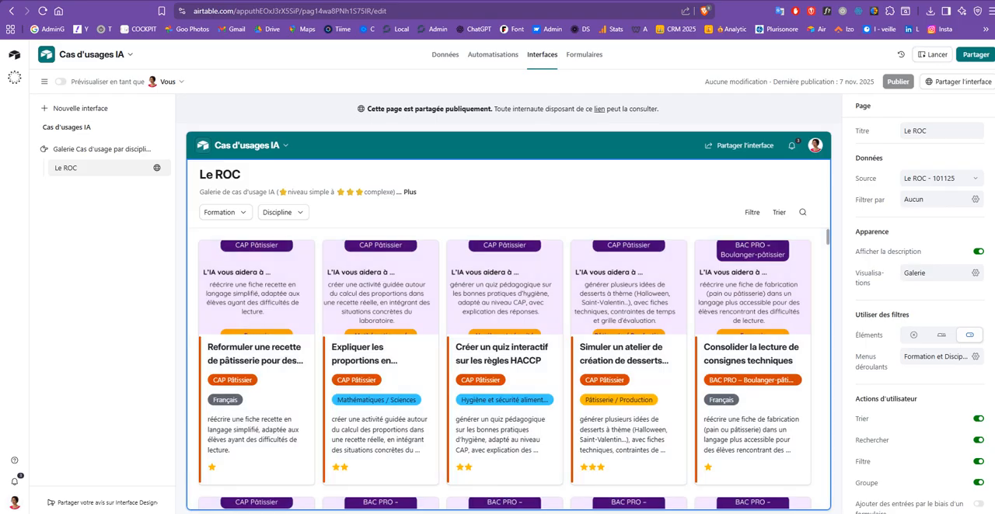
key(ctrl+shift+Tab)
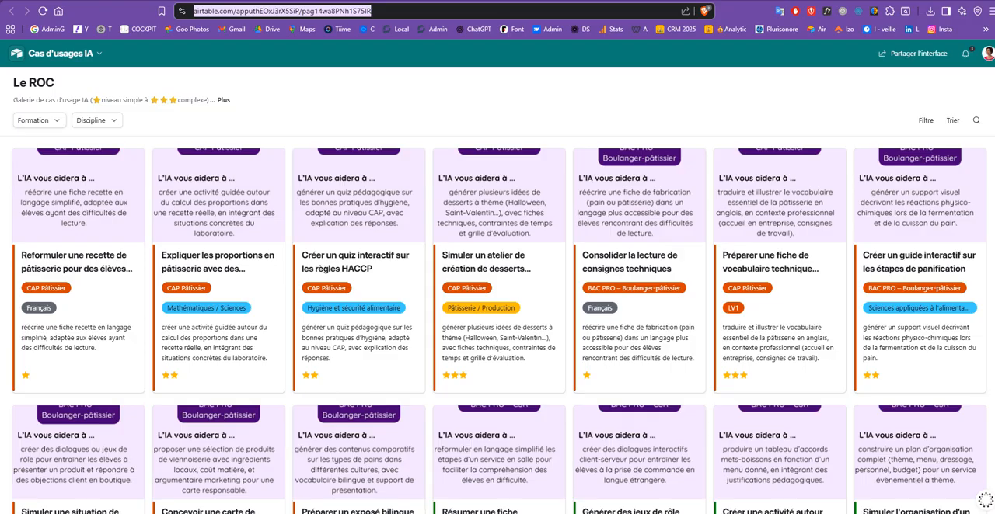
scroll(499, 327, down, 15)
scroll(499, 327, up, 10)
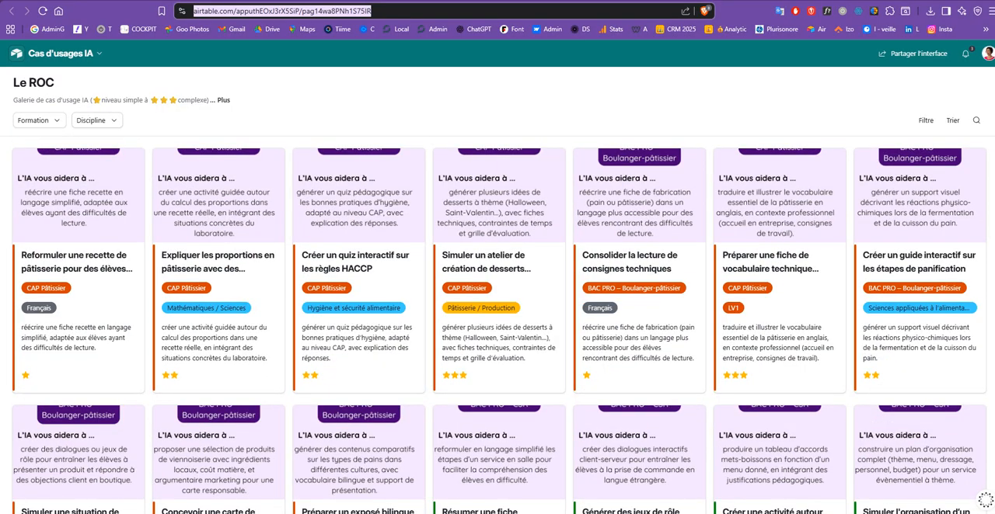